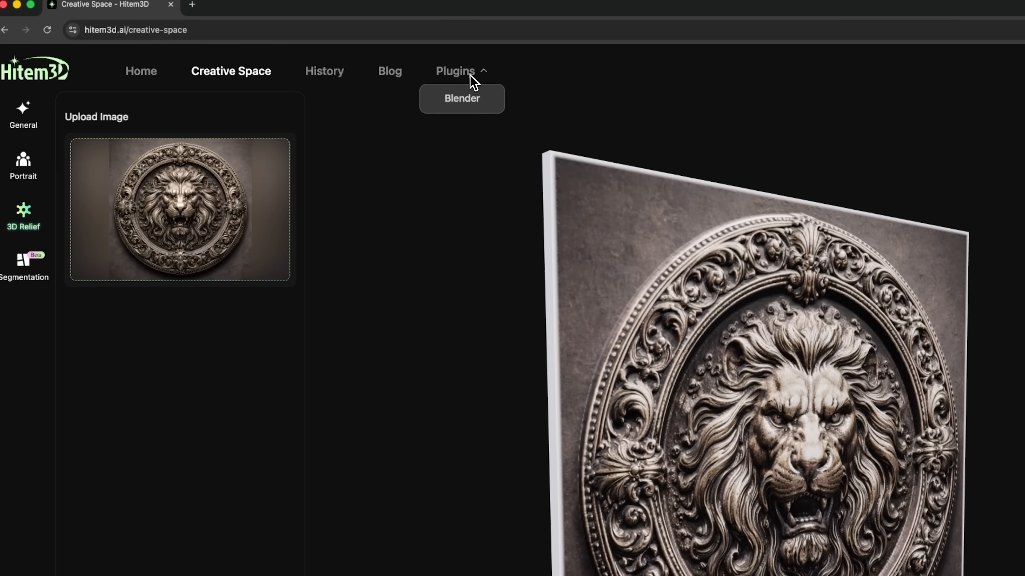
click(471, 101)
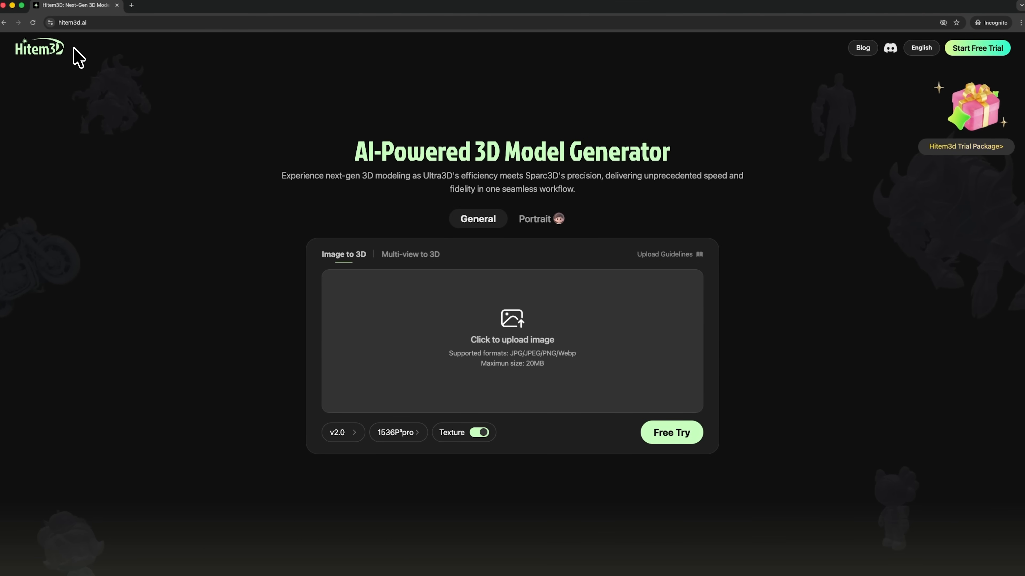
Examine the home page's image-to-3D generator, its available model versions and the Why Choose Hitem3D feature comparisons.
scroll(500, 246, down, 5)
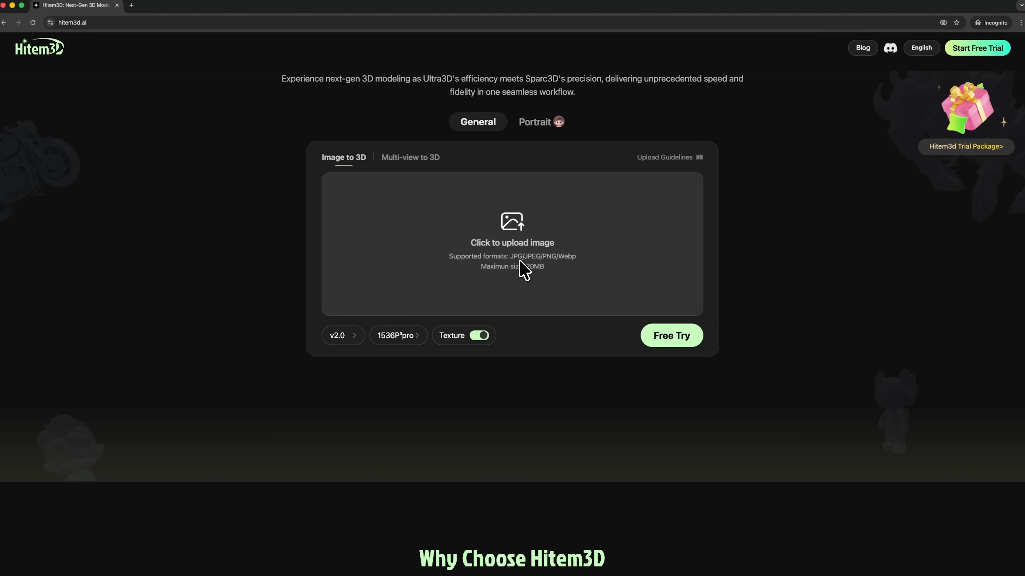
click(350, 338)
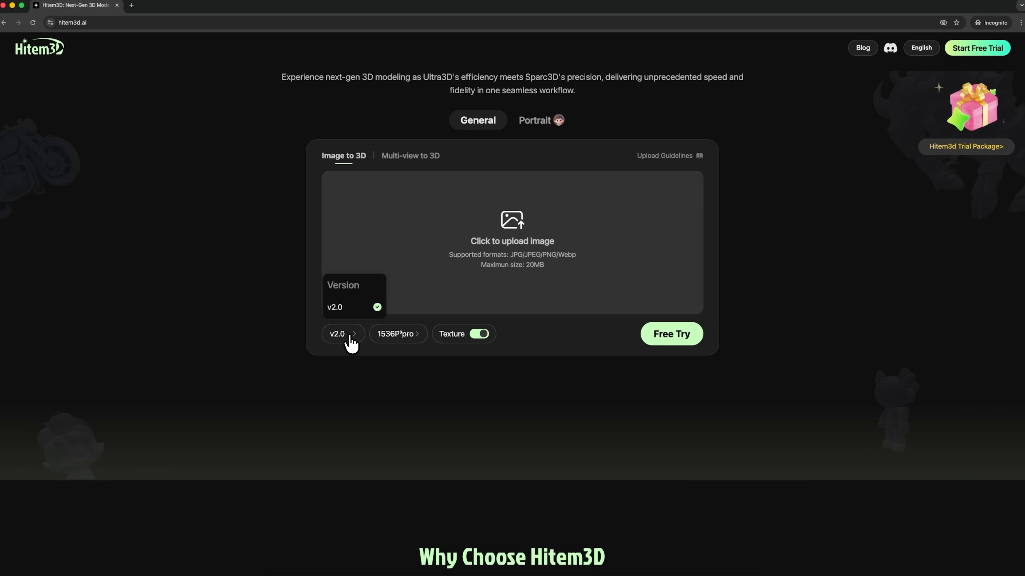
scroll(372, 369, down, 3)
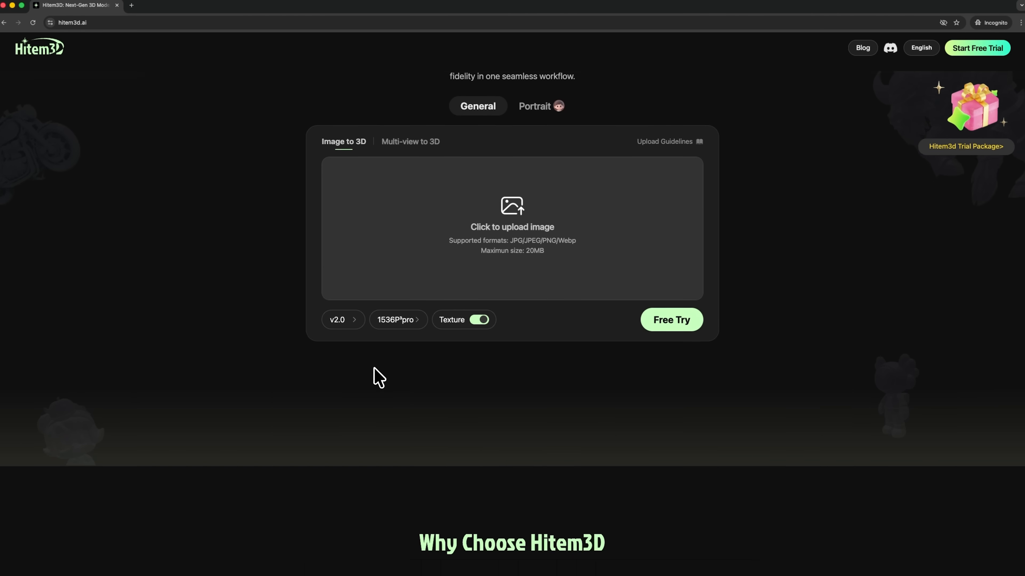
scroll(374, 369, down, 8)
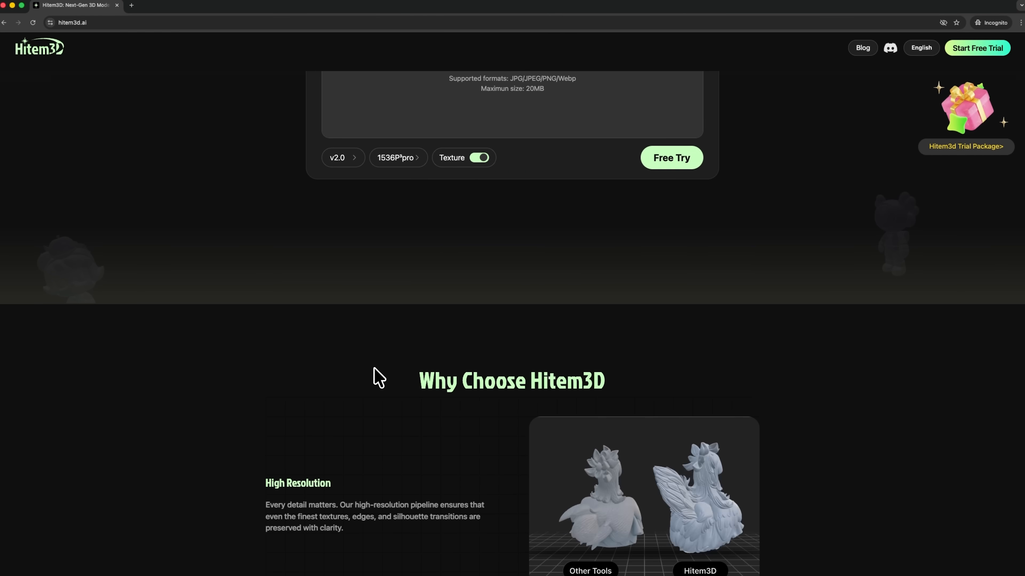
scroll(374, 369, down, 7)
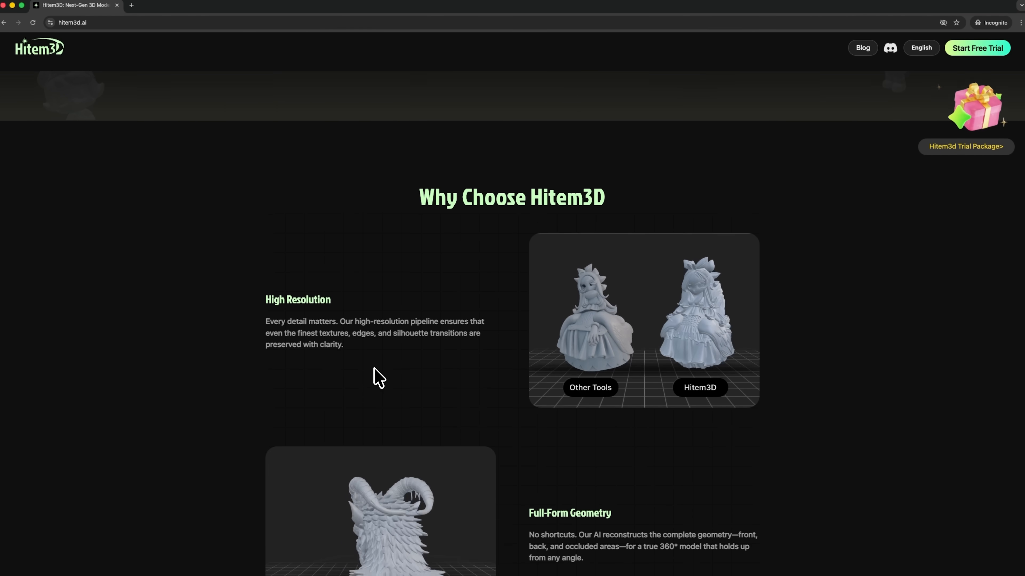
scroll(374, 369, down, 1)
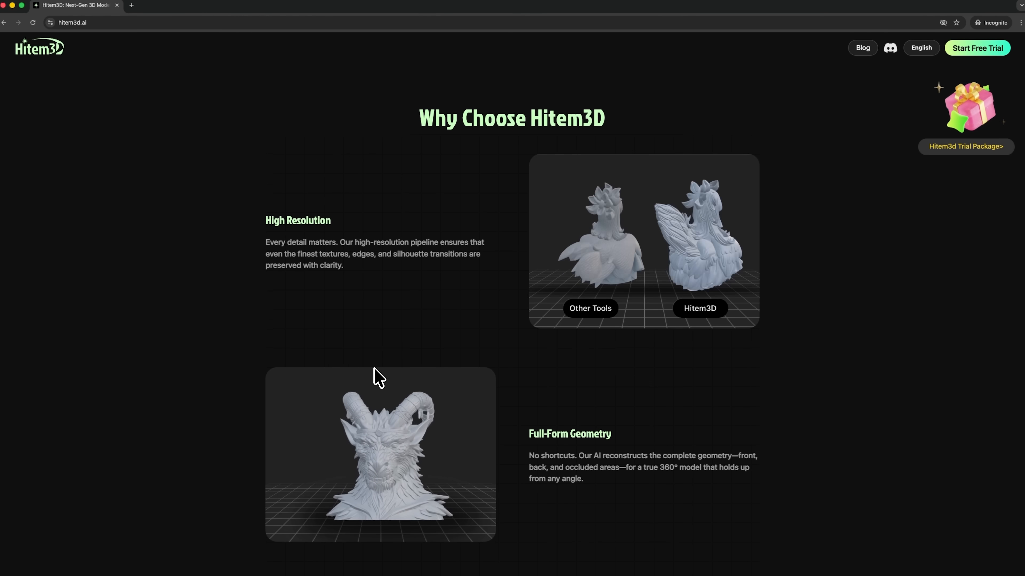
scroll(378, 378, down, 6)
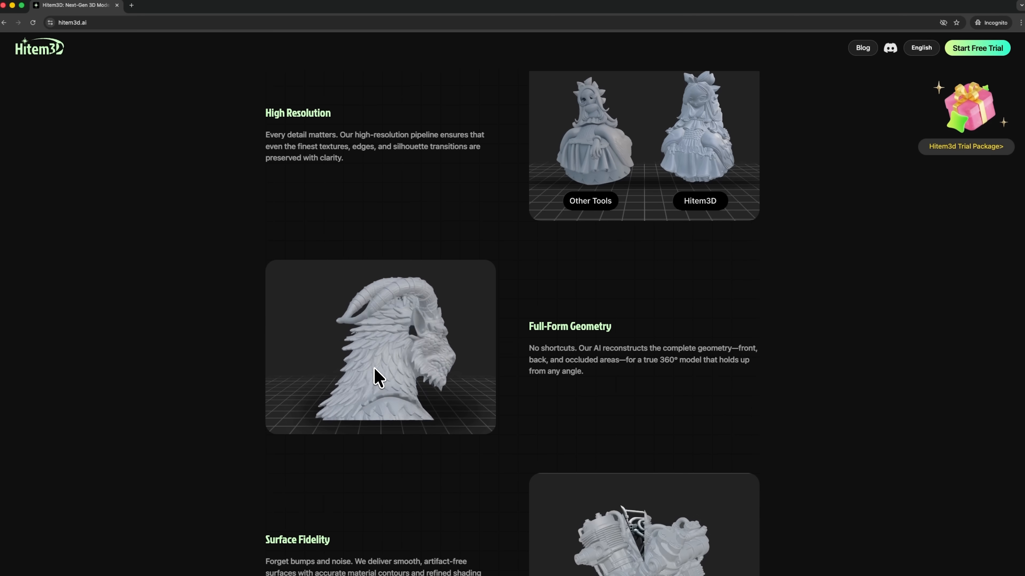
scroll(379, 377, down, 4)
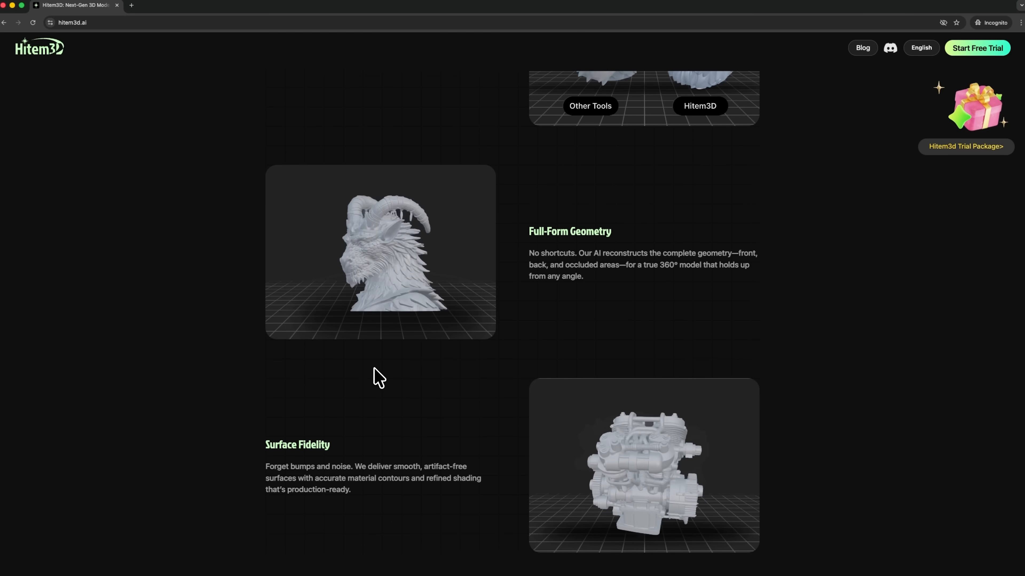
scroll(378, 378, down, 6)
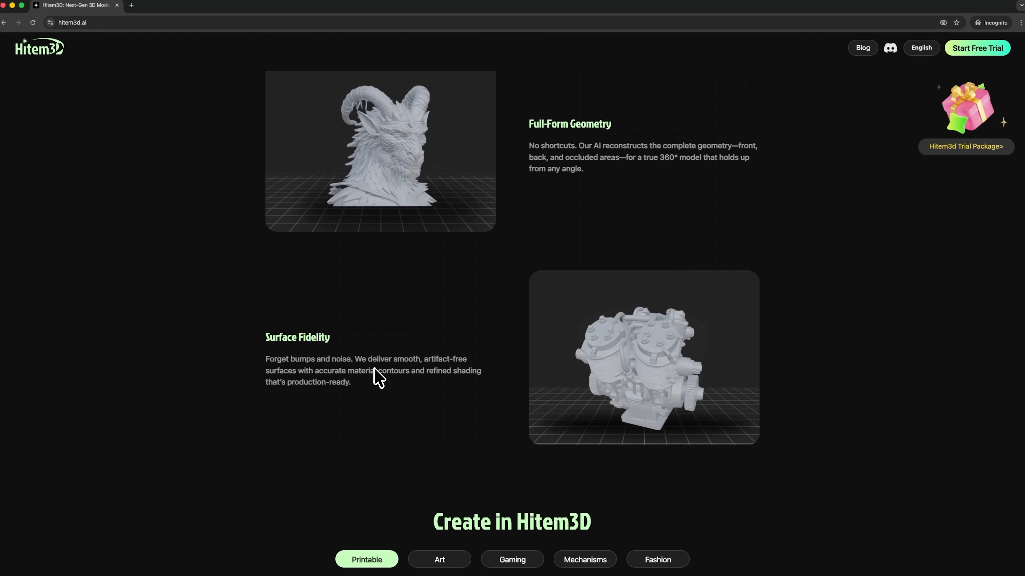
Examine the printable examples under Create in Hitem3D and the creator testimonials below them.
scroll(378, 377, down, 3)
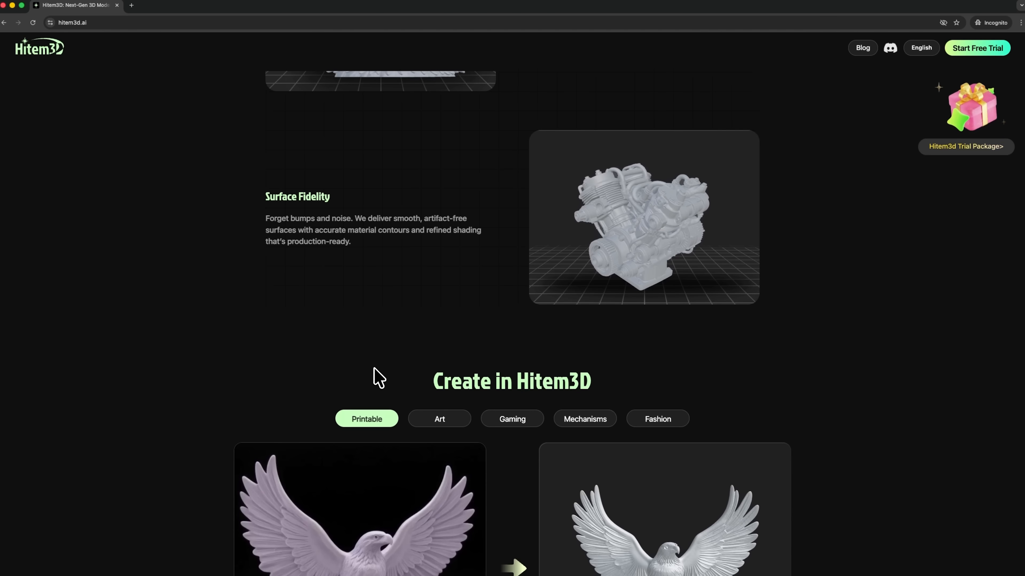
scroll(378, 377, down, 2)
scroll(378, 378, down, 10)
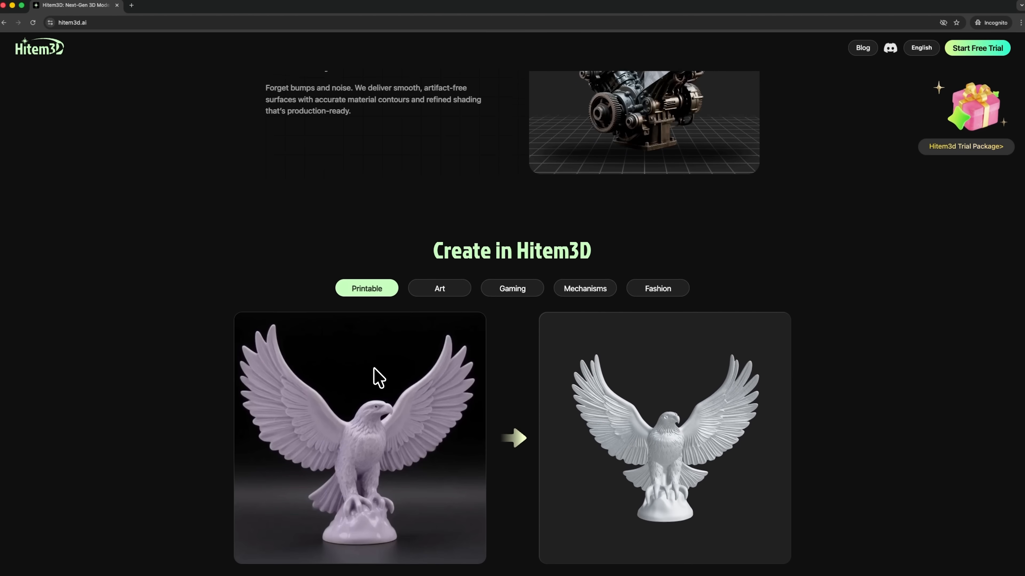
scroll(379, 377, down, 7)
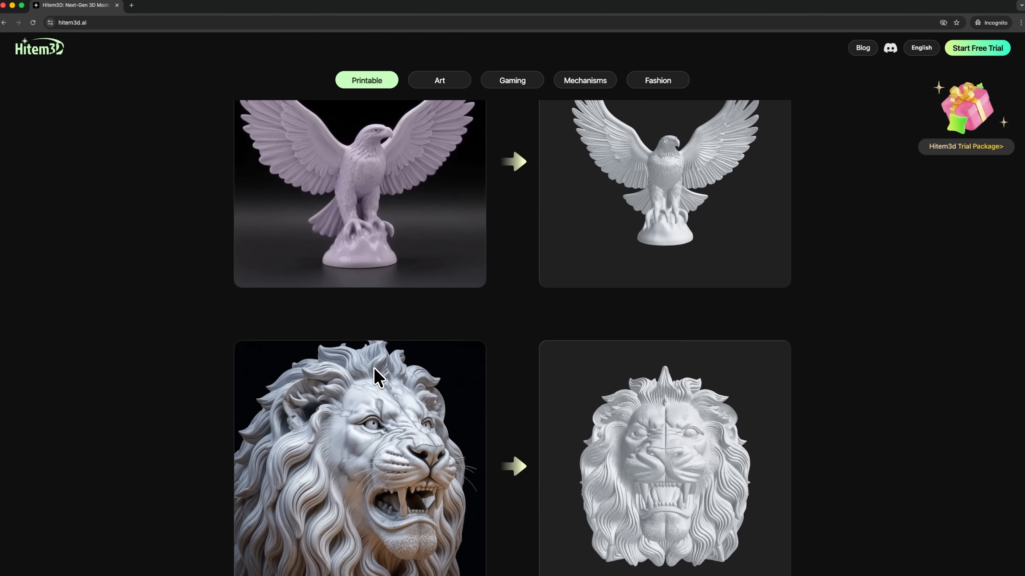
scroll(378, 377, down, 7)
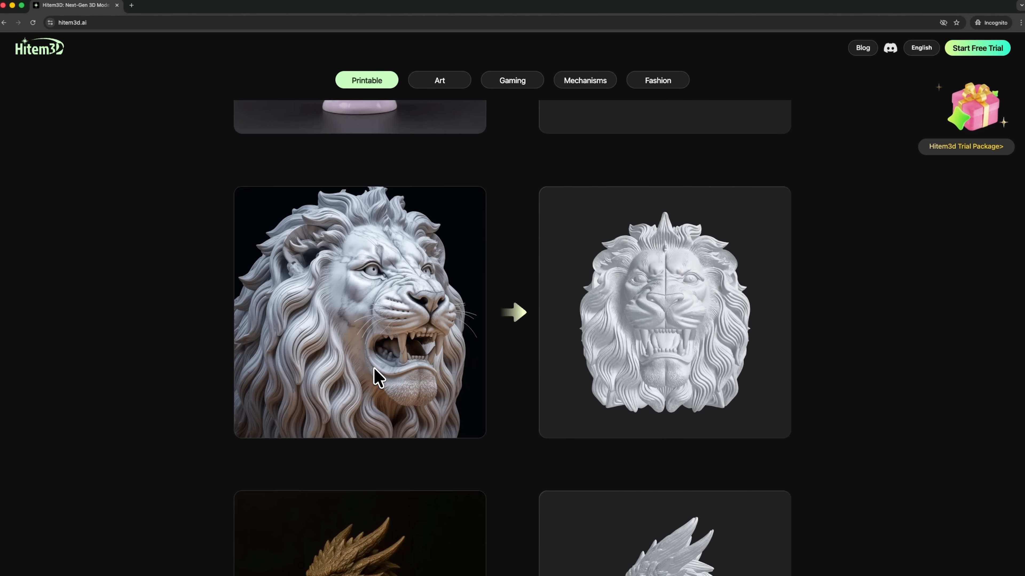
scroll(378, 377, down, 7)
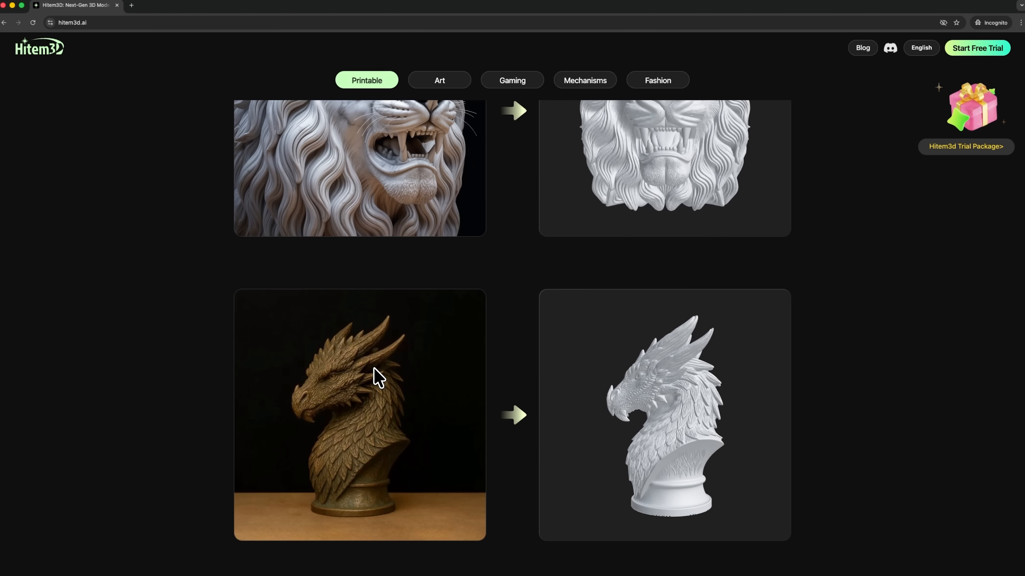
scroll(378, 377, down, 13)
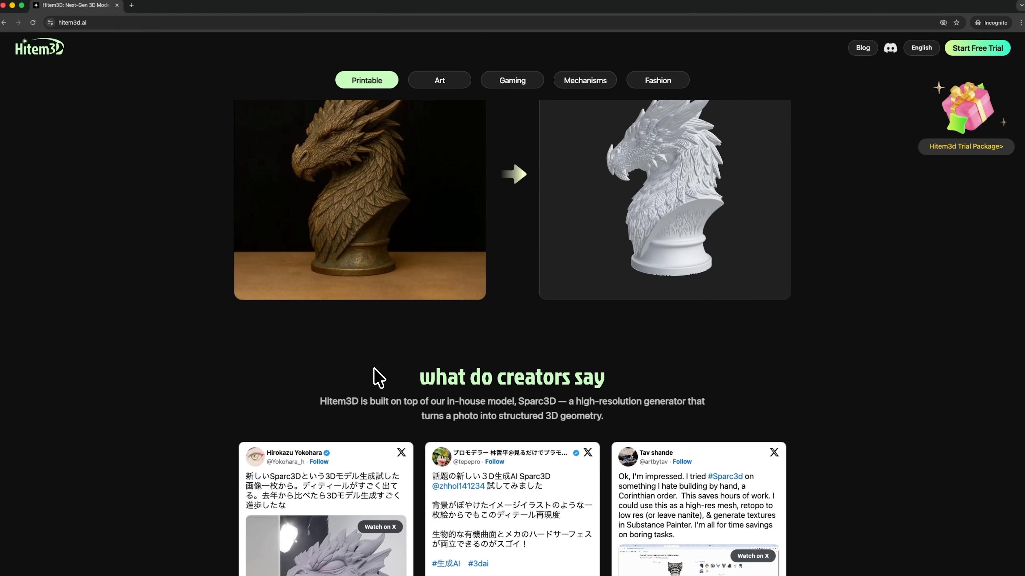
scroll(378, 378, down, 7)
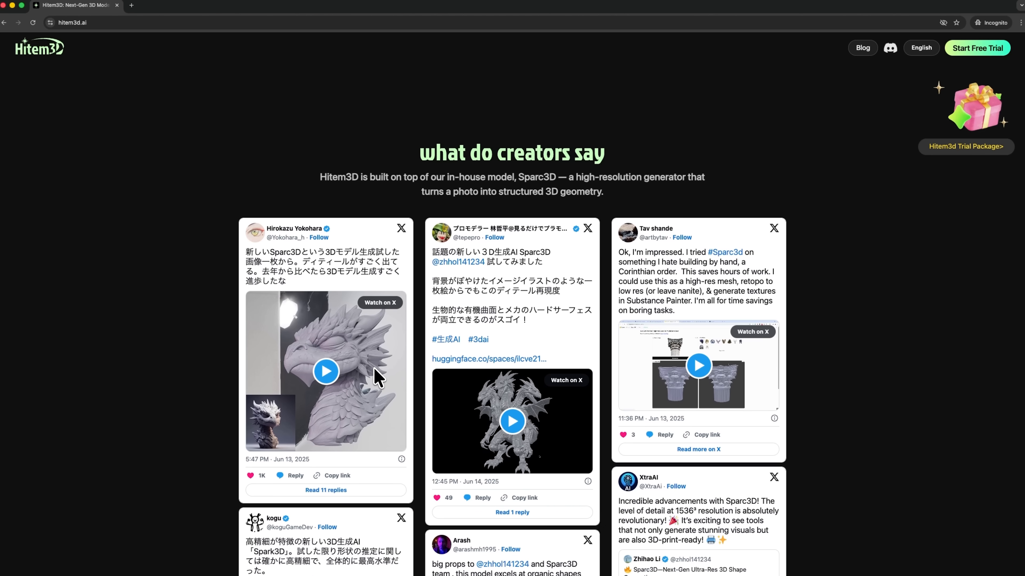
scroll(379, 377, down, 20)
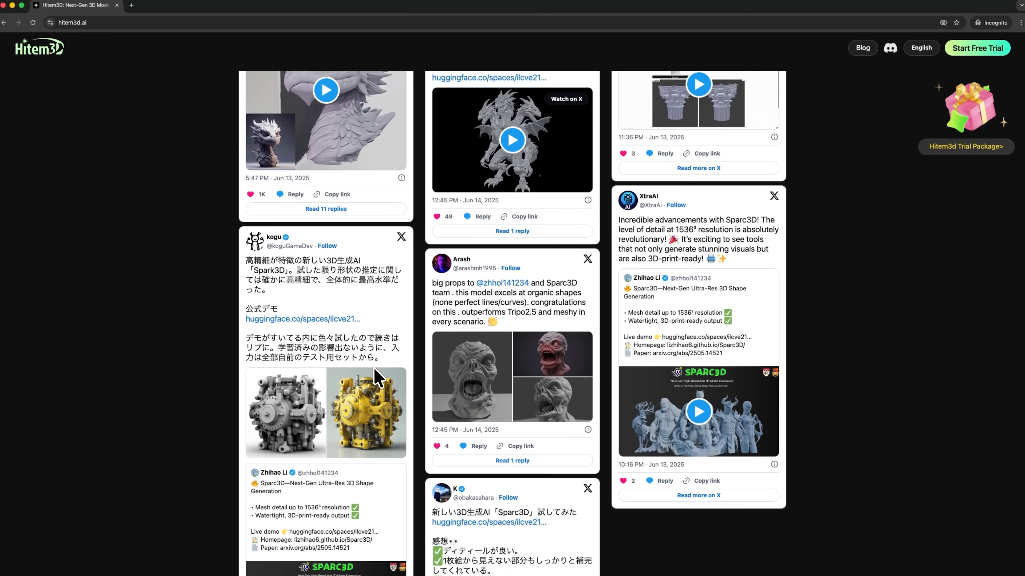
scroll(376, 378, down, 12)
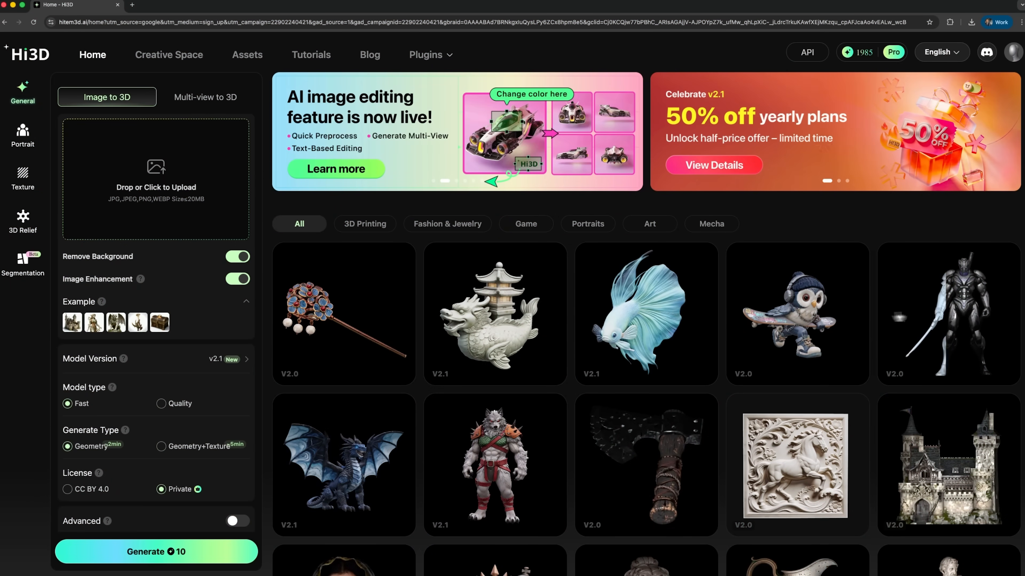
Open the cyber samurai mecha model from the home showcase and rotate it to inspect its geometry.
click(963, 311)
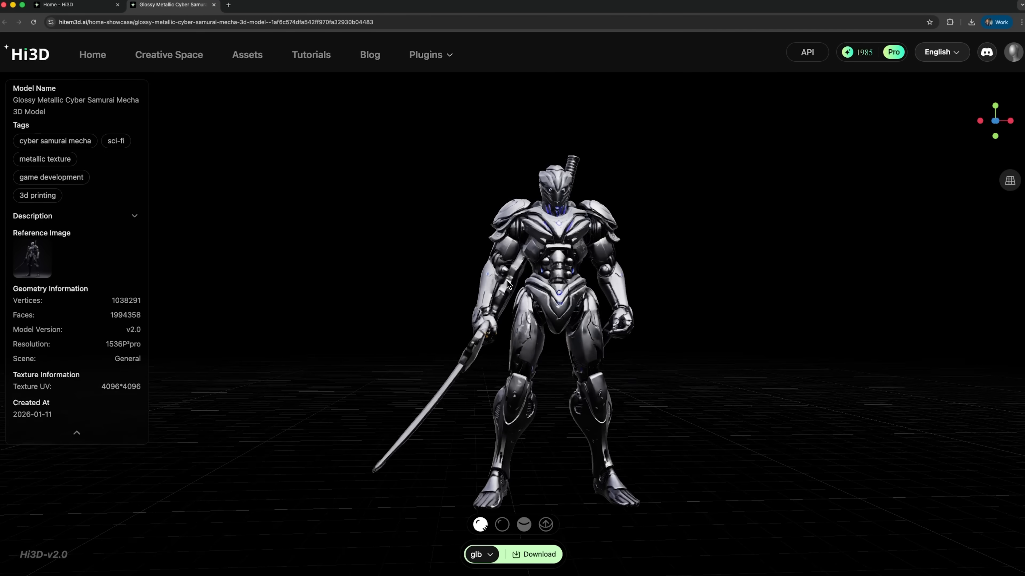
drag(575, 355, 481, 275)
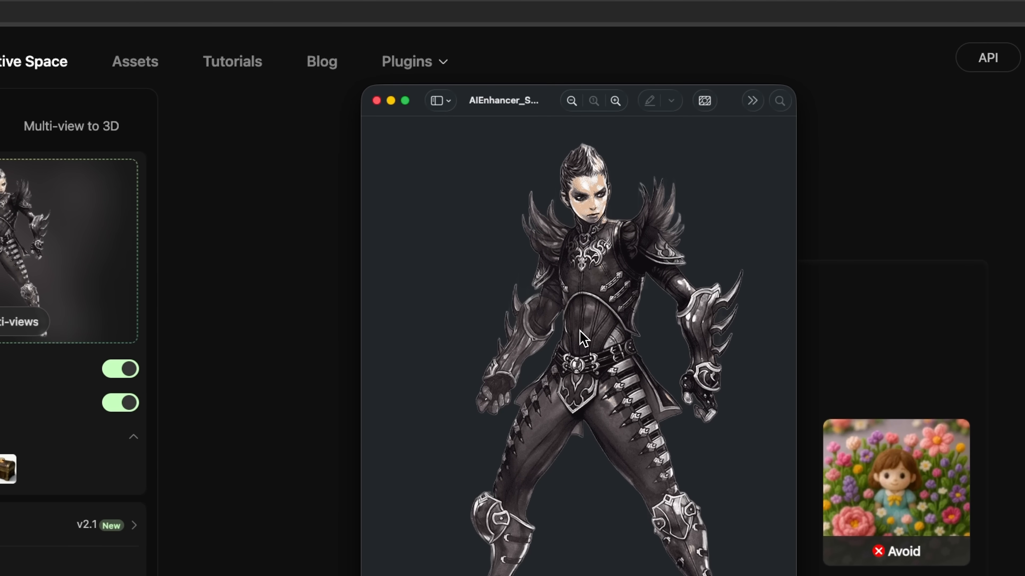
Close the reference image preview, and set the model type to Quality and the generate type to Geometry+Texture.
click(377, 101)
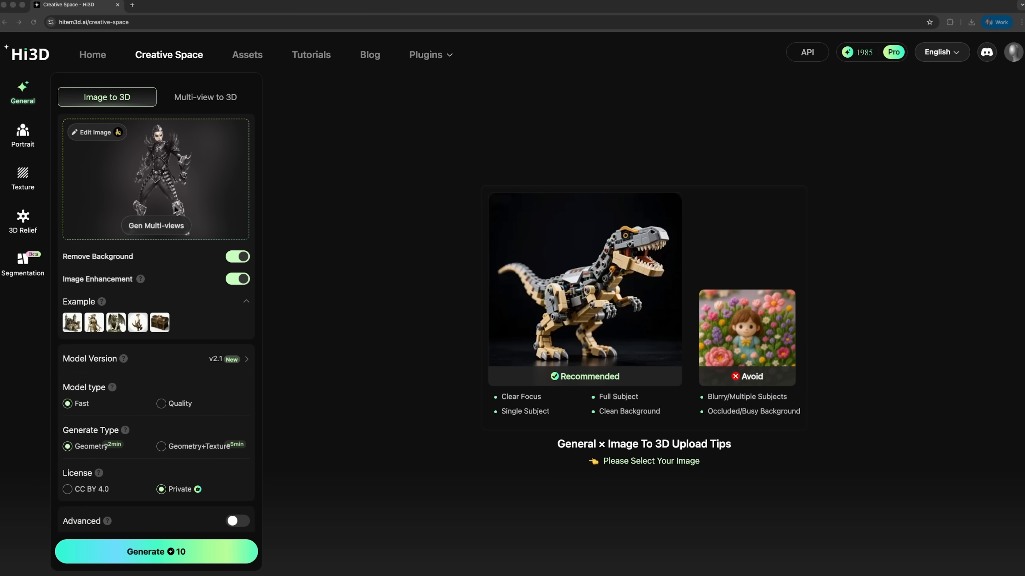
mouse_move(177, 197)
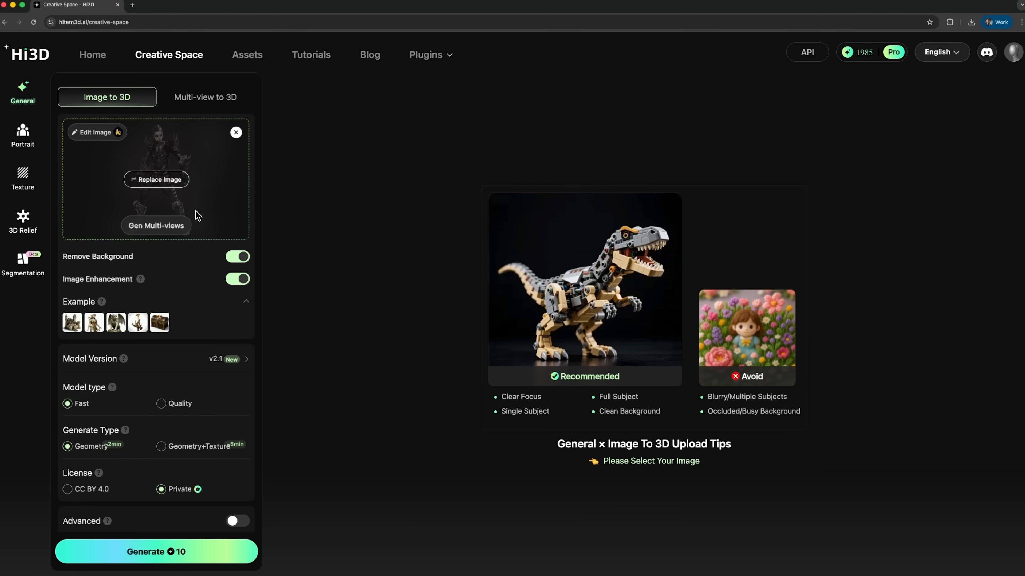
scroll(197, 215, down, 1)
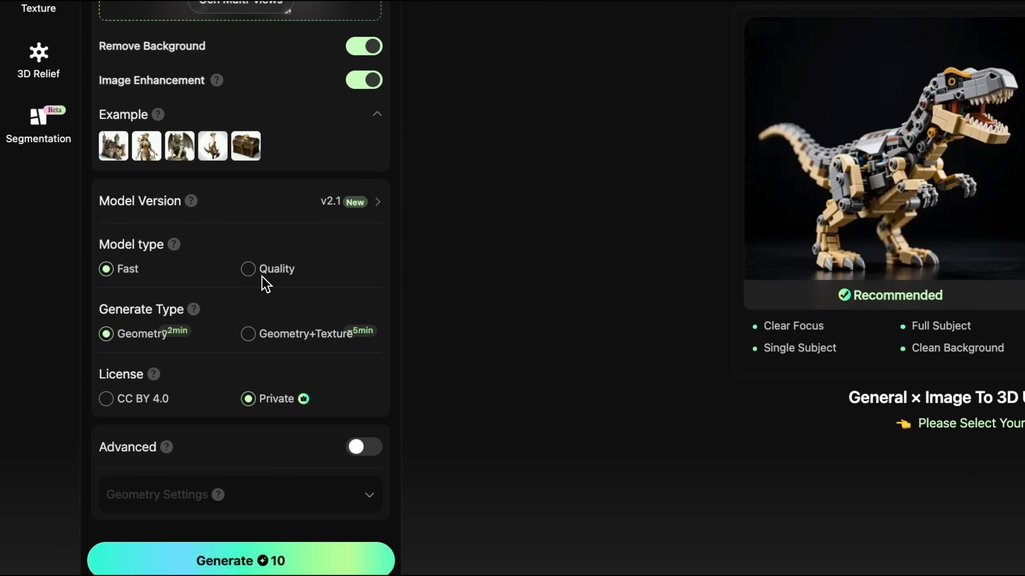
click(249, 269)
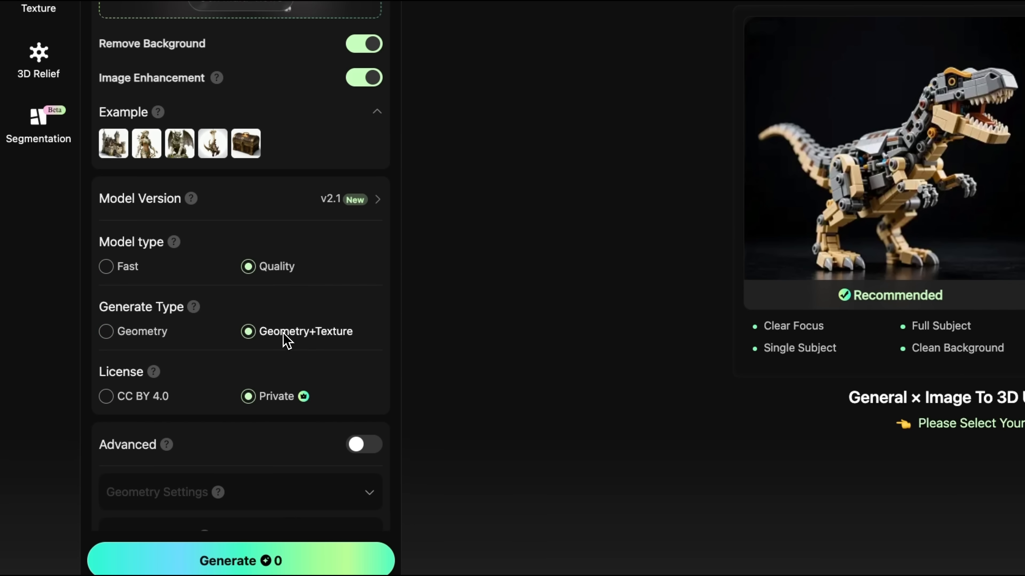
scroll(285, 336, down, 1)
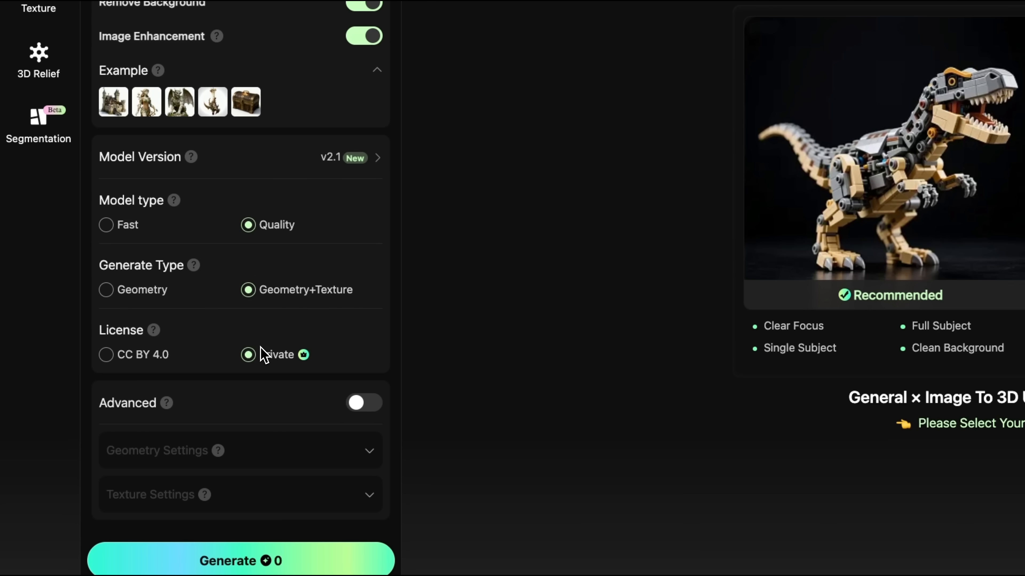
Enable the advanced settings and generate the 3D model from the uploaded armored warrior image.
click(364, 403)
scroll(244, 560, down, 10)
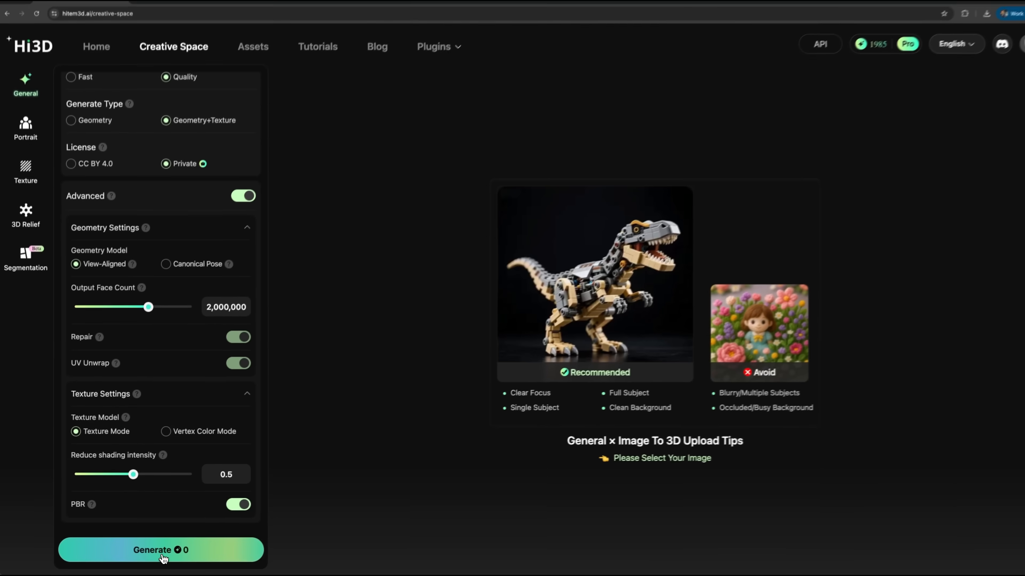
click(244, 557)
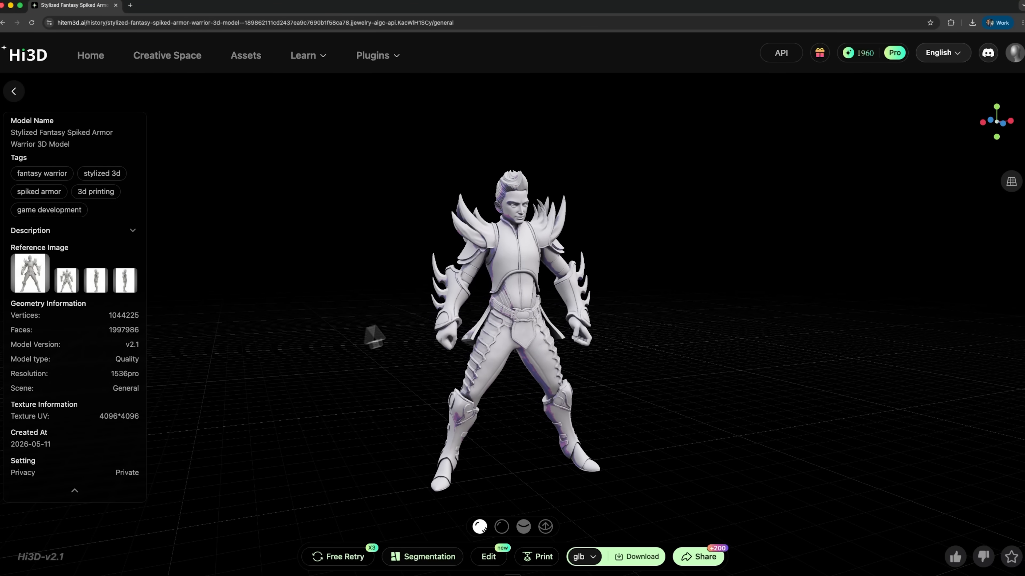
Inspect the generated warrior model in each shading mode, including white diffuse and normal, and return to the initial shading.
drag(514, 290, 494, 299)
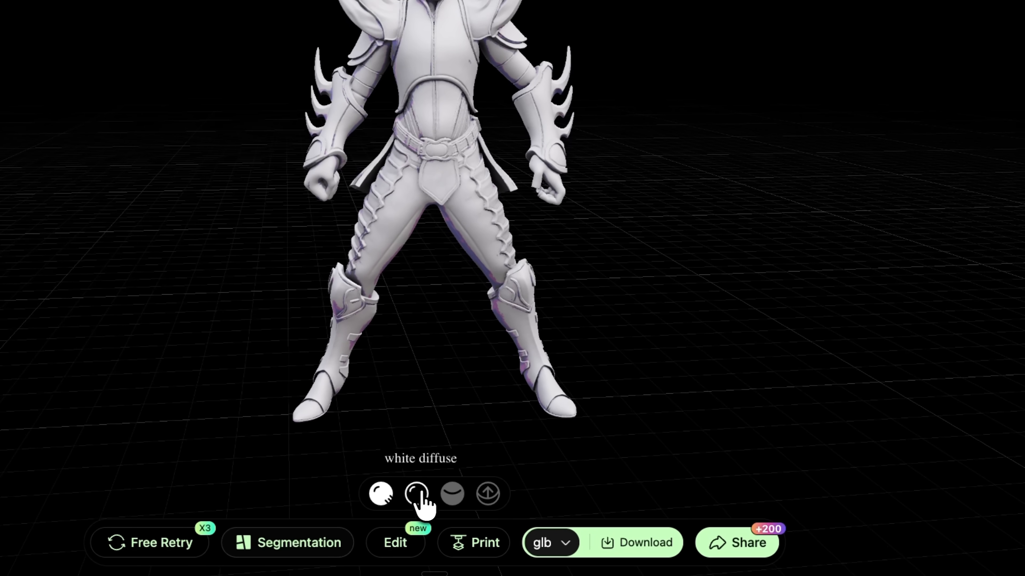
click(418, 493)
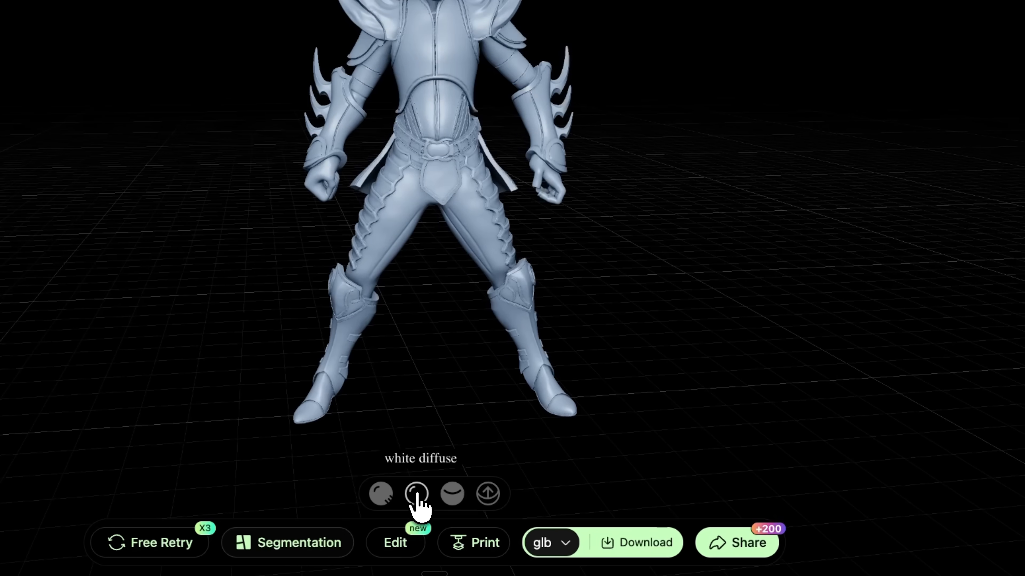
click(454, 495)
click(484, 496)
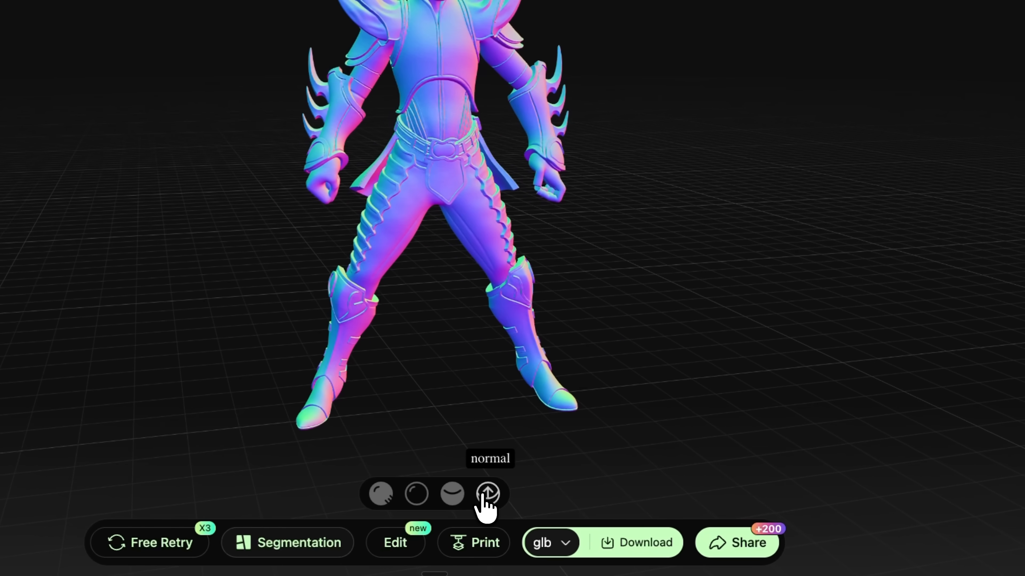
click(420, 497)
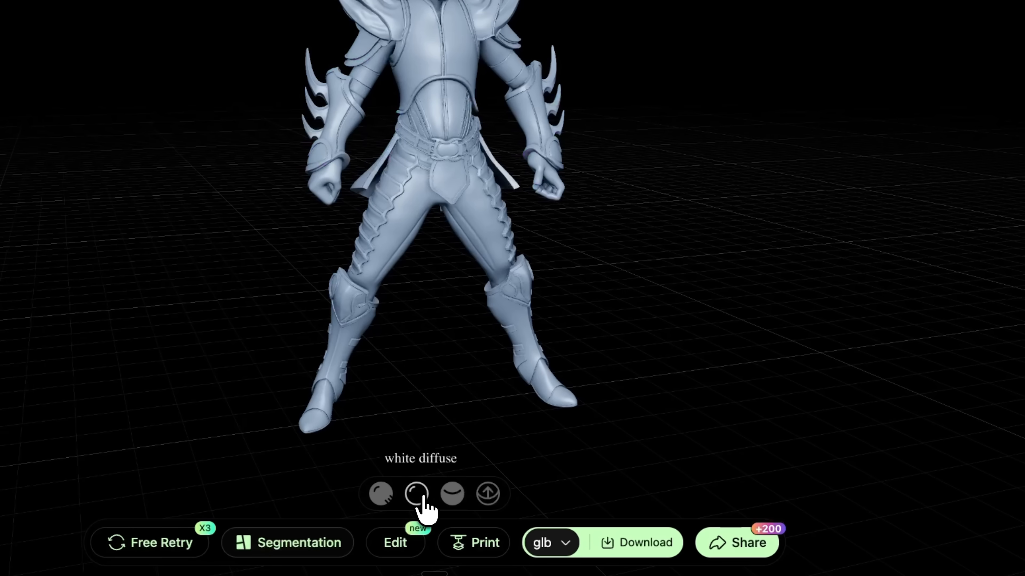
click(383, 495)
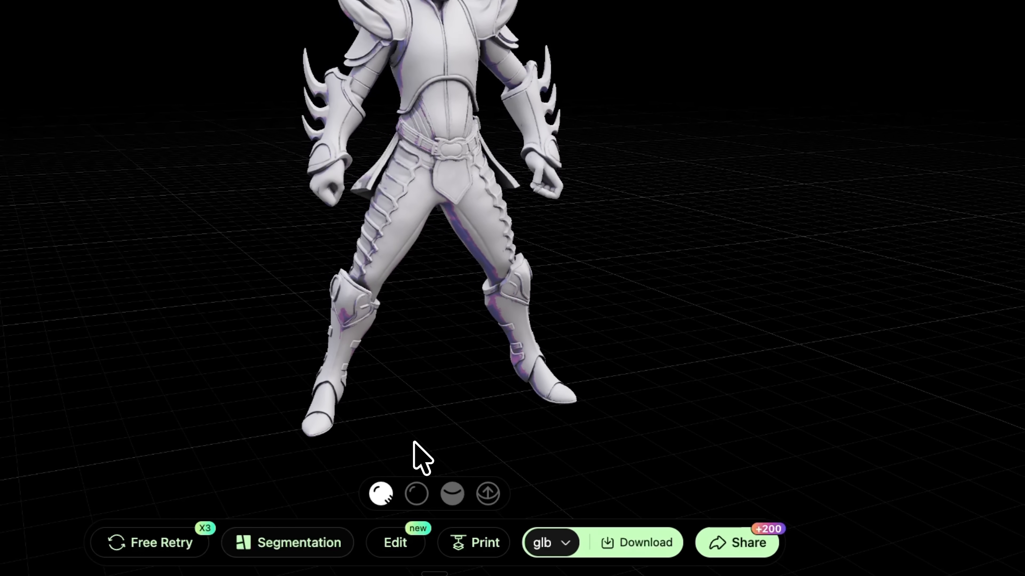
Review the slicers available for printing the warrior model and open the choice of download file formats.
mouse_move(484, 553)
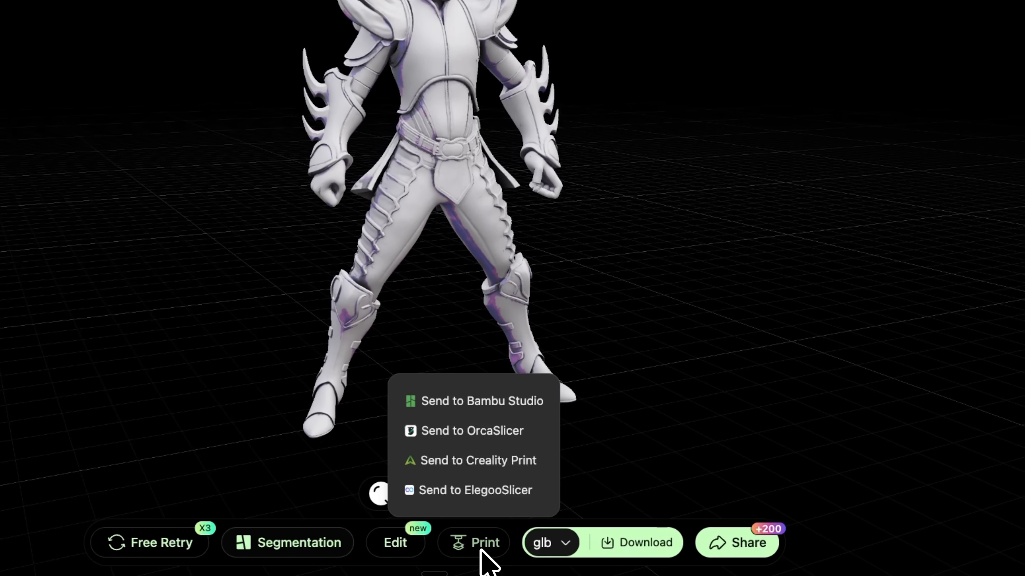
click(549, 544)
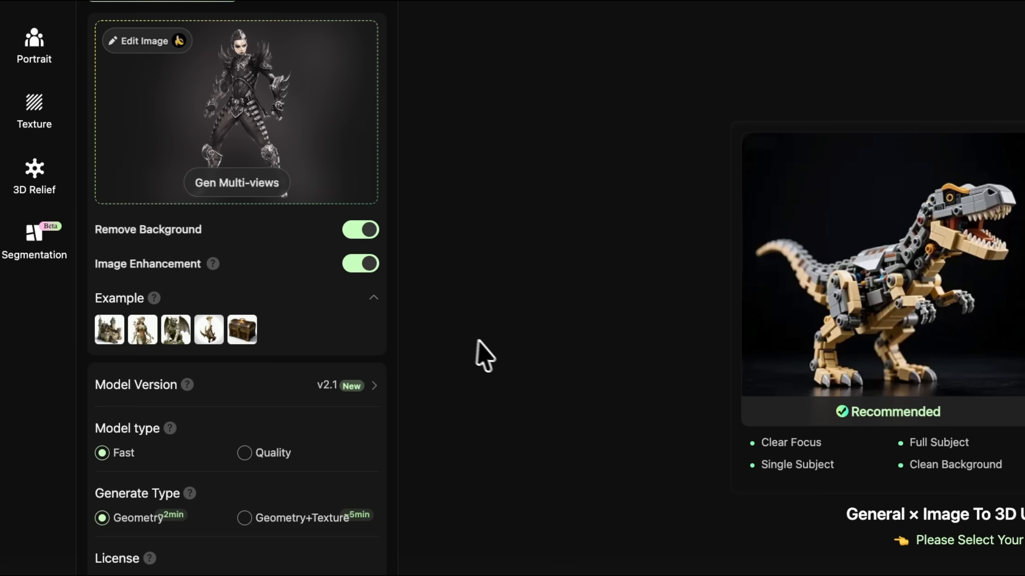
Set the generate type to Geometry+Texture and generate the warrior model with the Fast model type and Private license.
scroll(343, 525, down, 4)
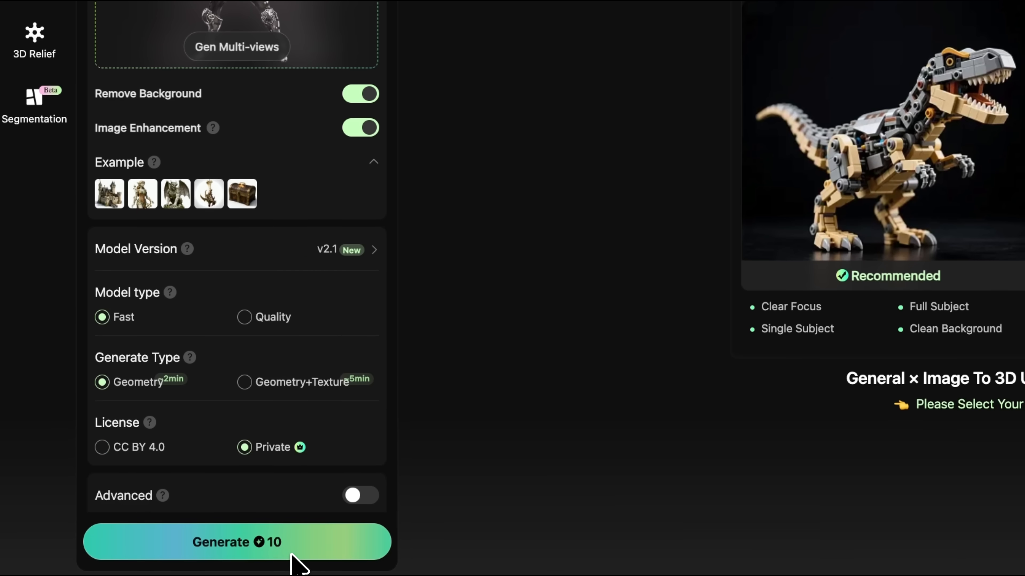
scroll(282, 363, down, 2)
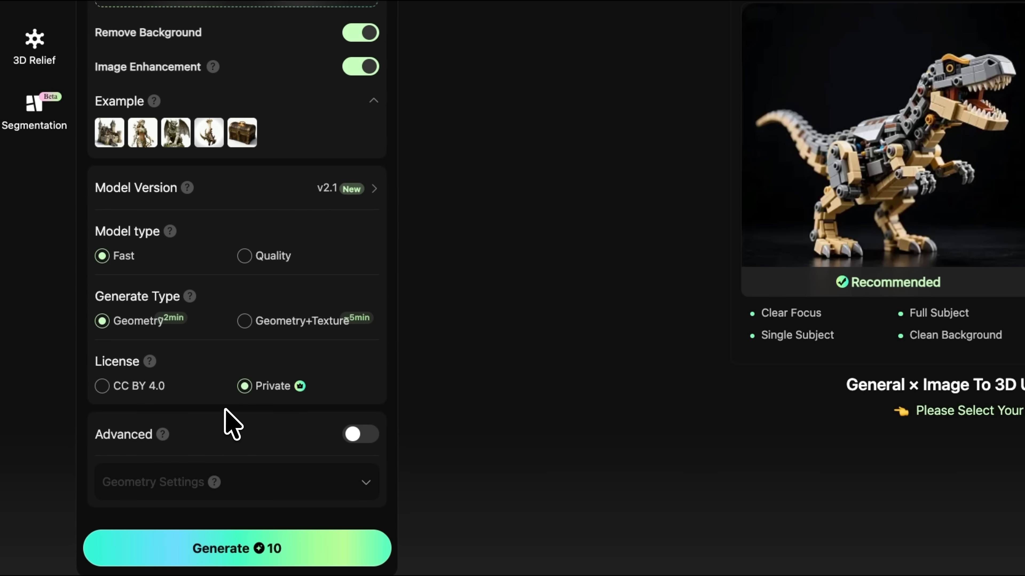
click(250, 322)
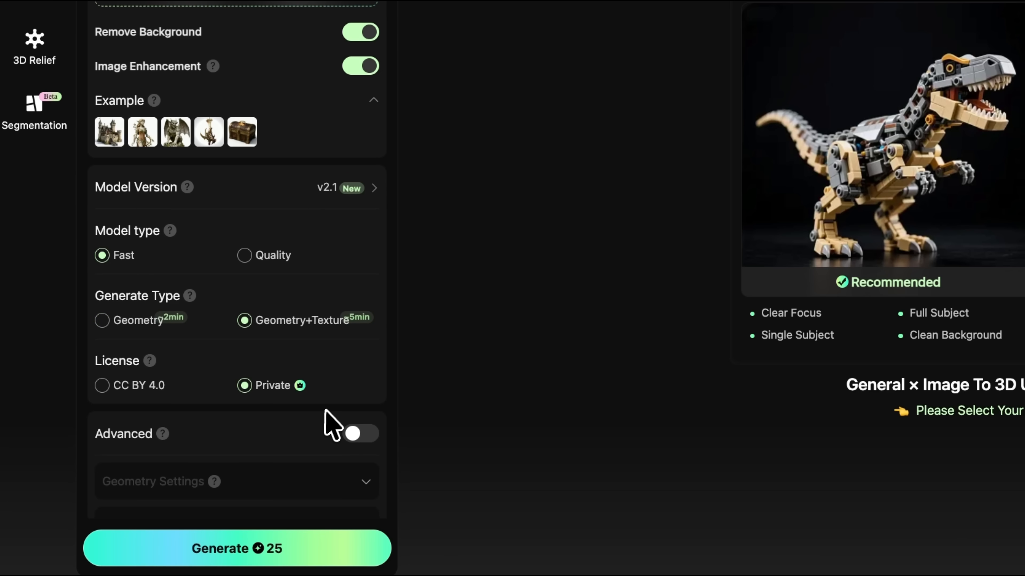
click(231, 548)
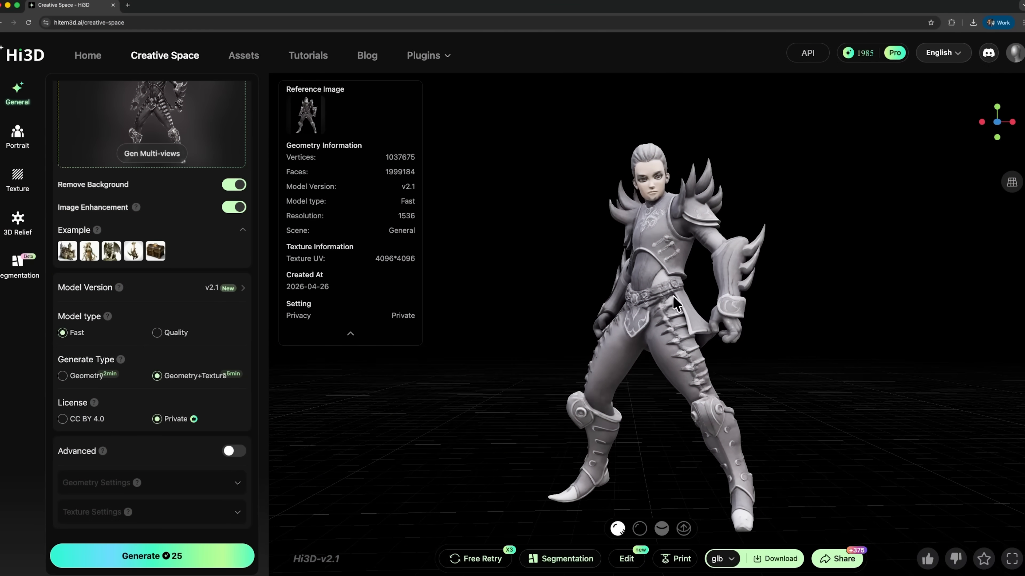
Inspect the textured warrior model generated with the Fast type from several angles.
drag(744, 280, 707, 298)
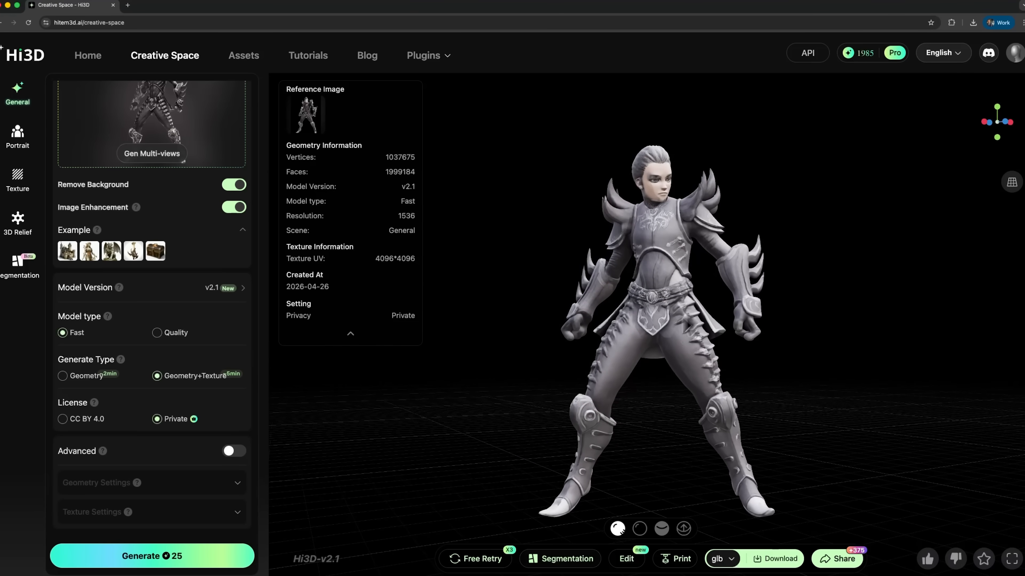
drag(613, 332, 562, 339)
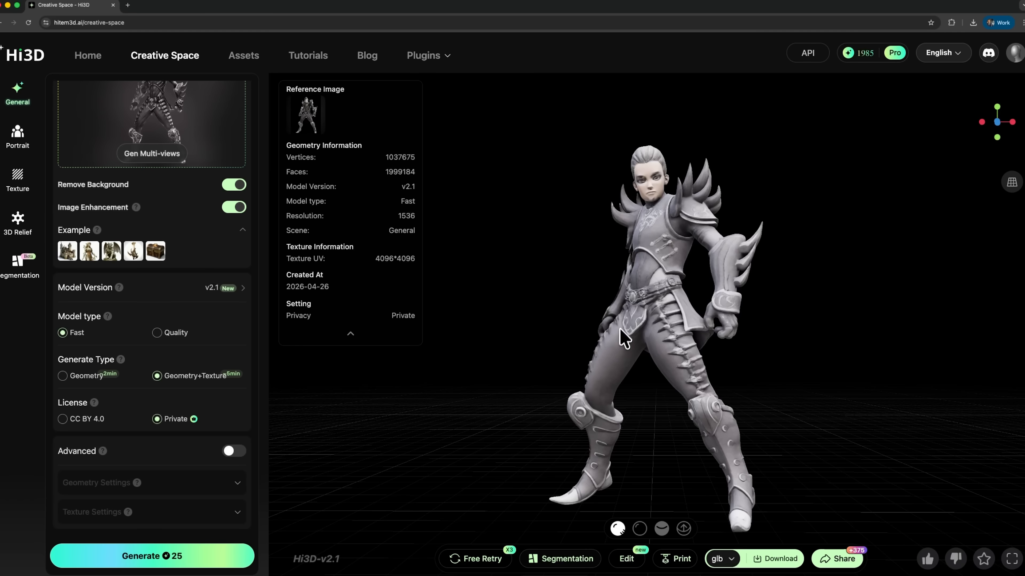
drag(655, 315, 703, 327)
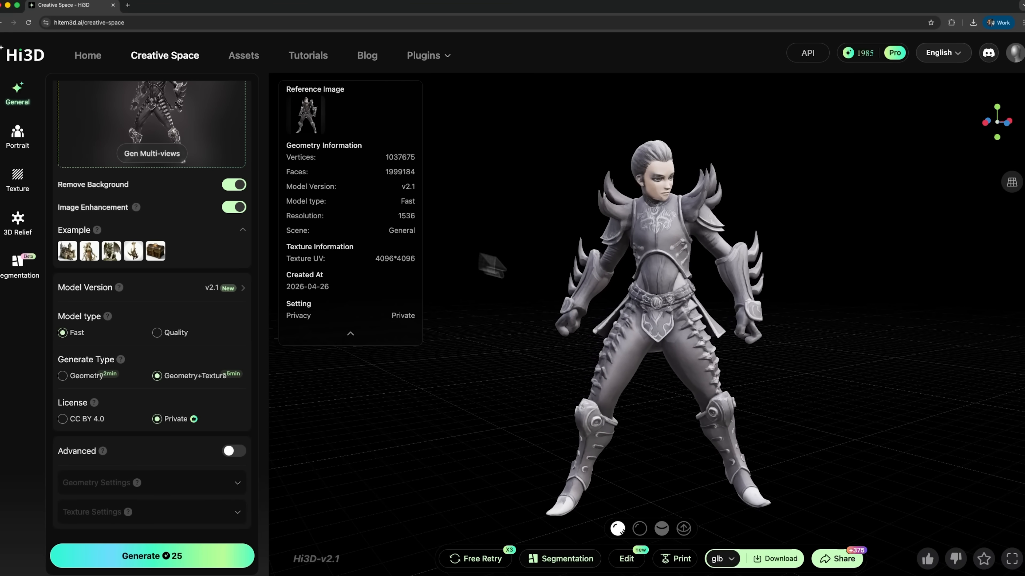
drag(657, 247, 637, 247)
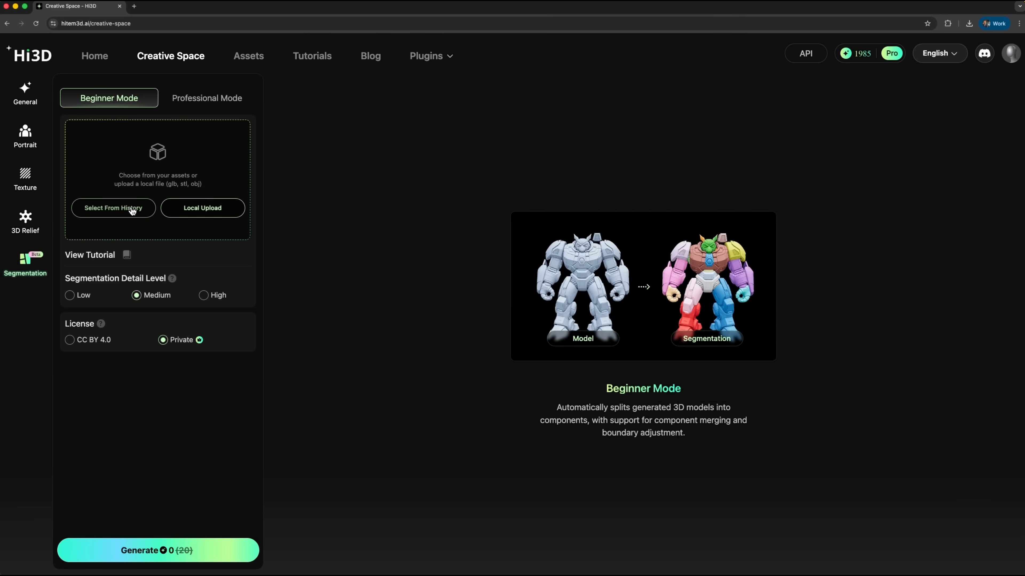
Load the newest warrior model from the history into Segmentation and generate its parts at Medium detail level.
click(132, 210)
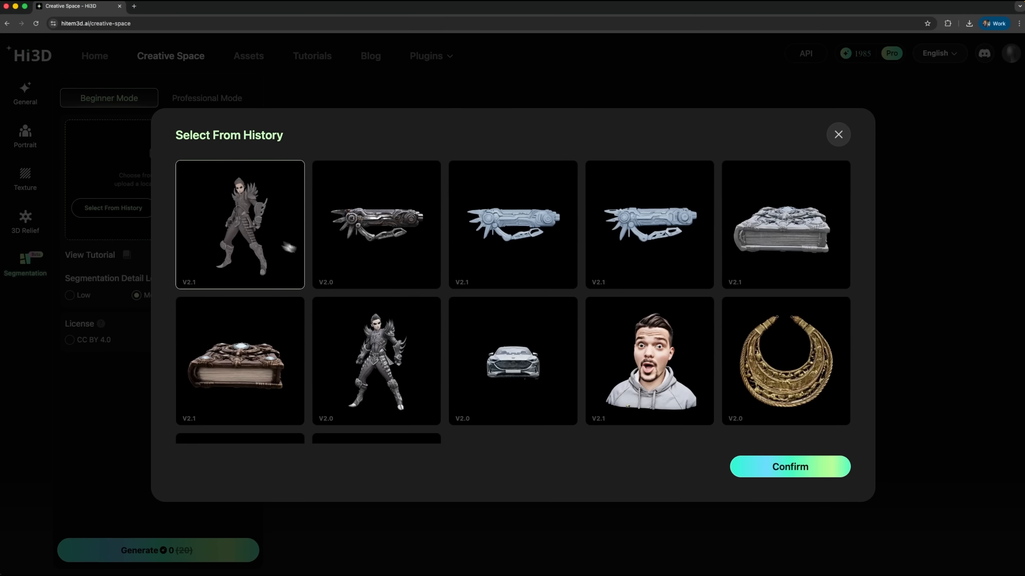
click(772, 468)
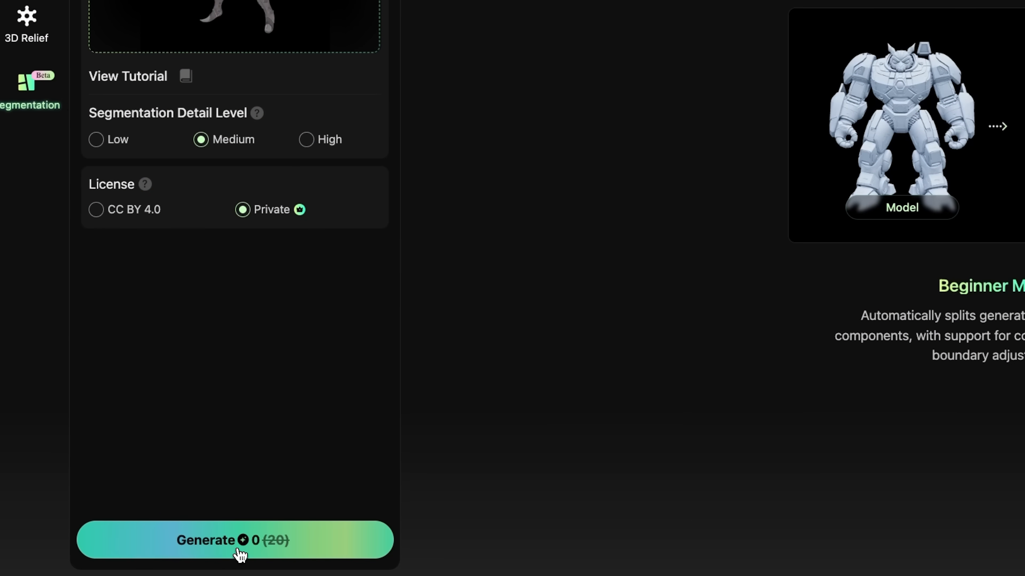
click(241, 556)
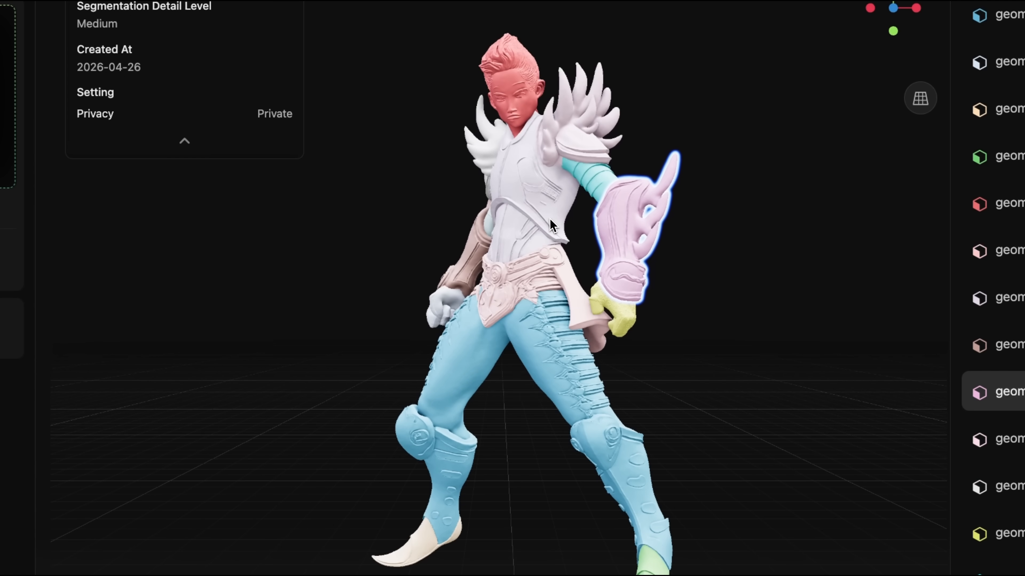
Select the segmented warrior's head, shoulder armor, chest, belt and forearm guards, and review the model's download and print options.
drag(550, 219, 613, 266)
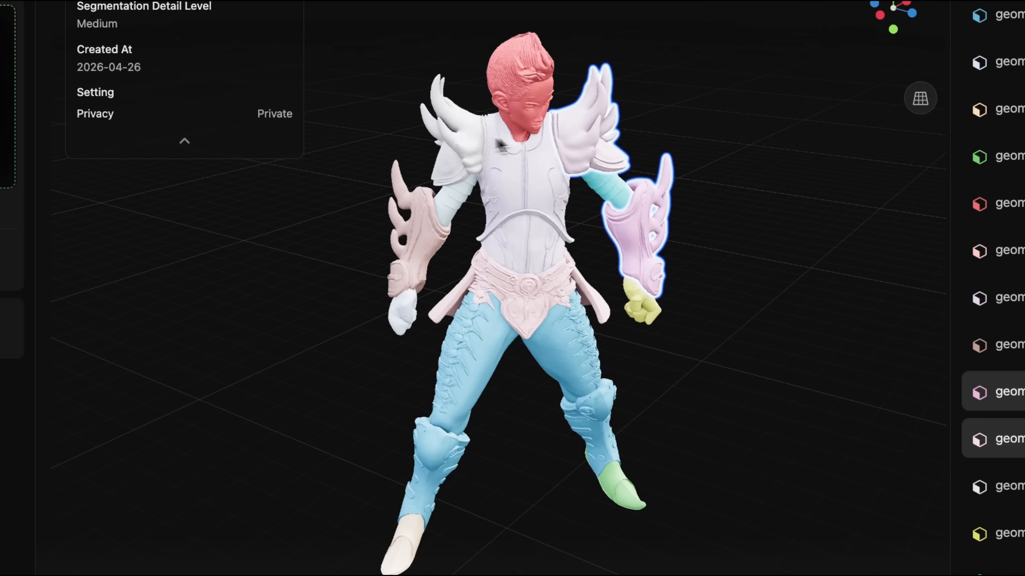
click(493, 122)
click(515, 123)
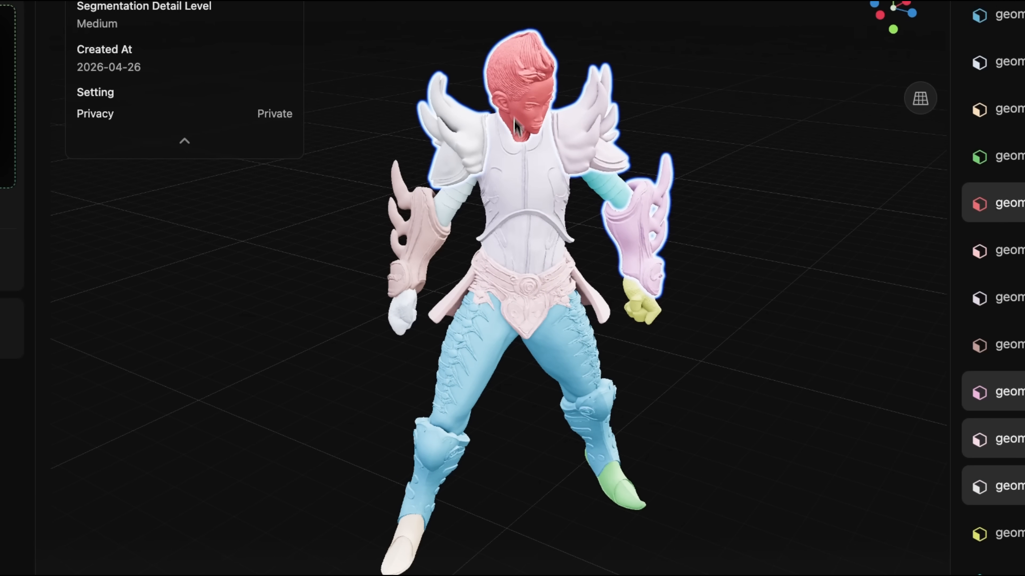
click(516, 178)
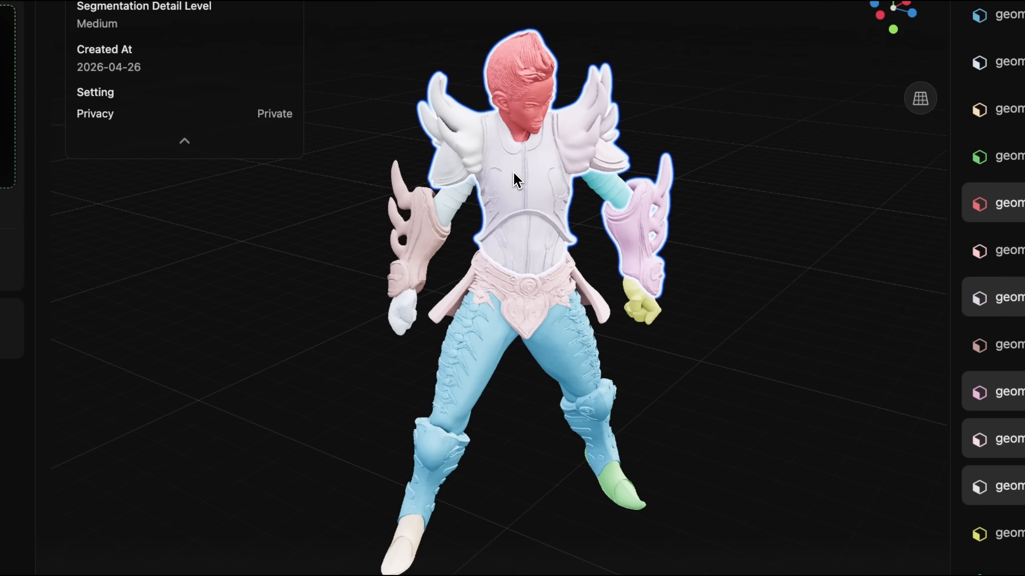
click(527, 292)
click(415, 270)
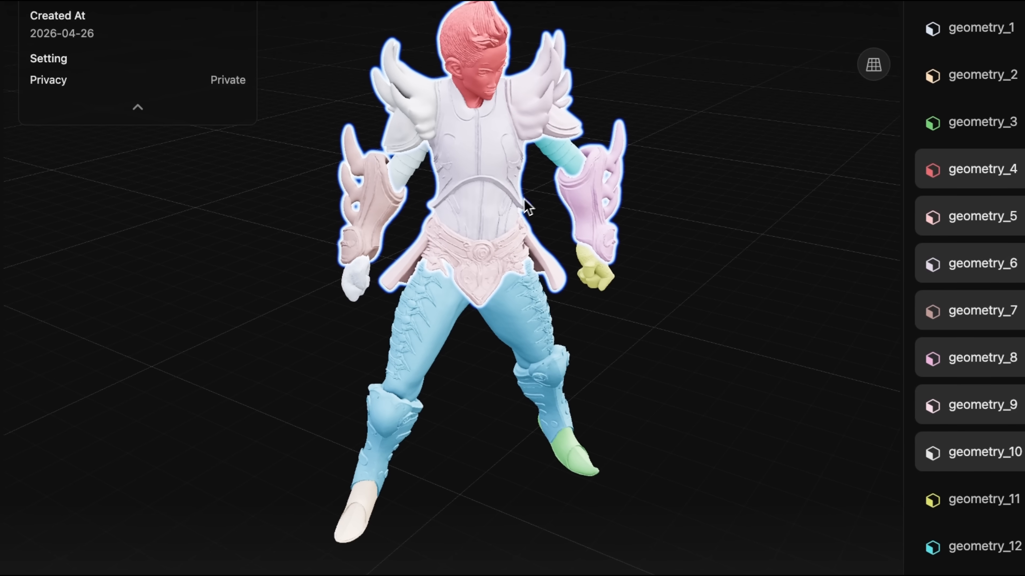
click(396, 556)
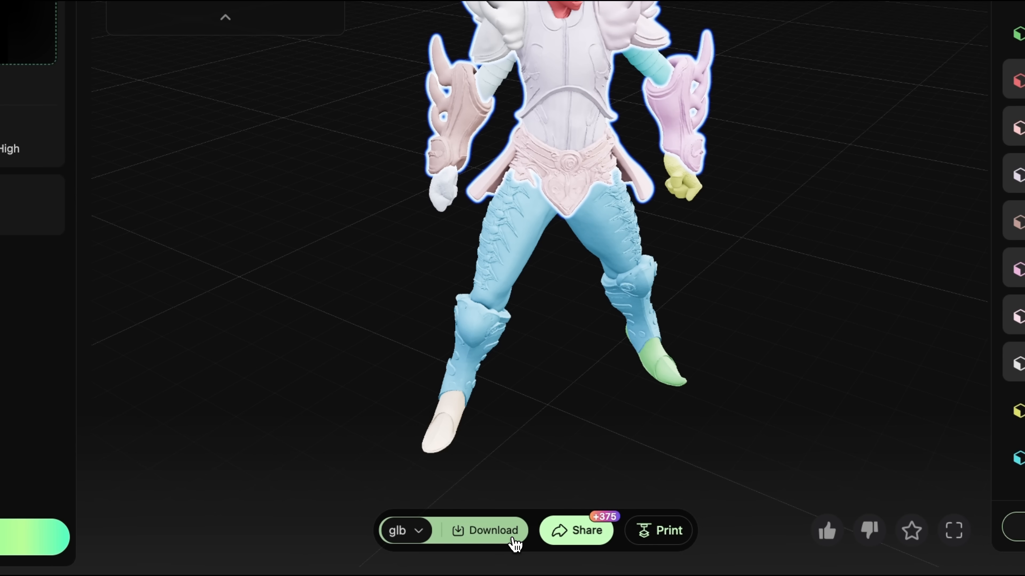
click(670, 535)
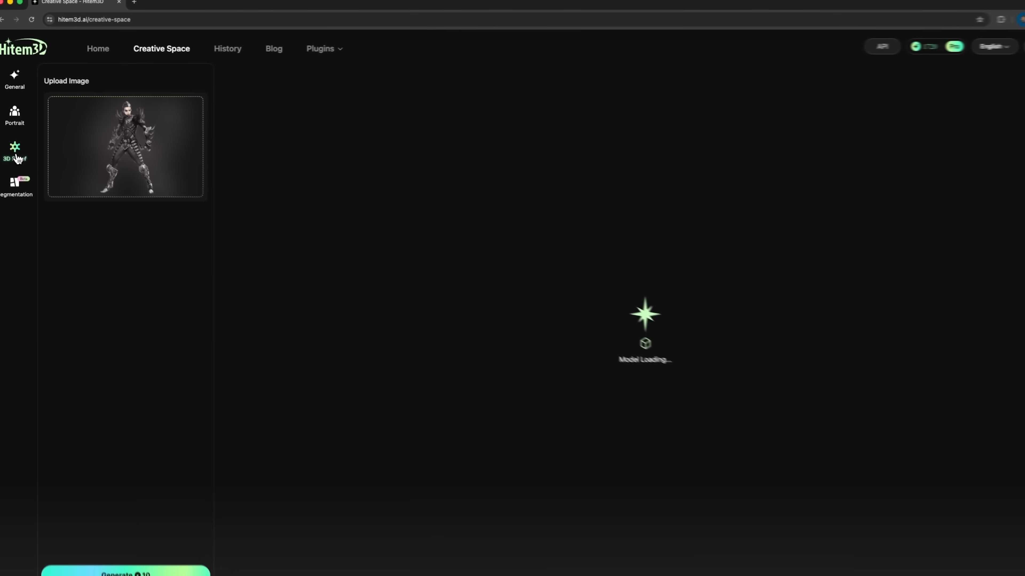
Replace the warrior image in 3D Relief with the round lion ornament image and generate the relief.
mouse_move(117, 144)
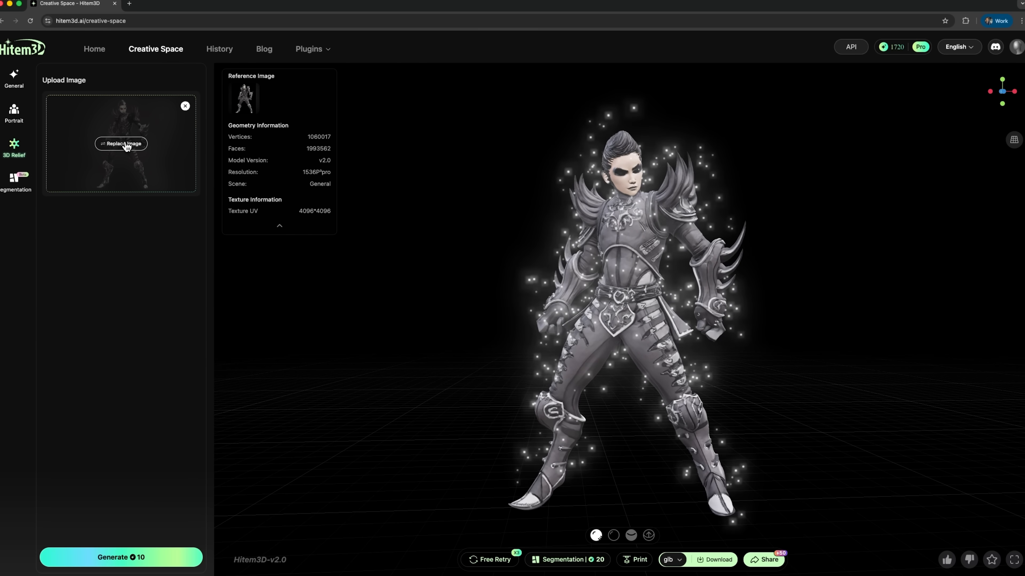
click(188, 112)
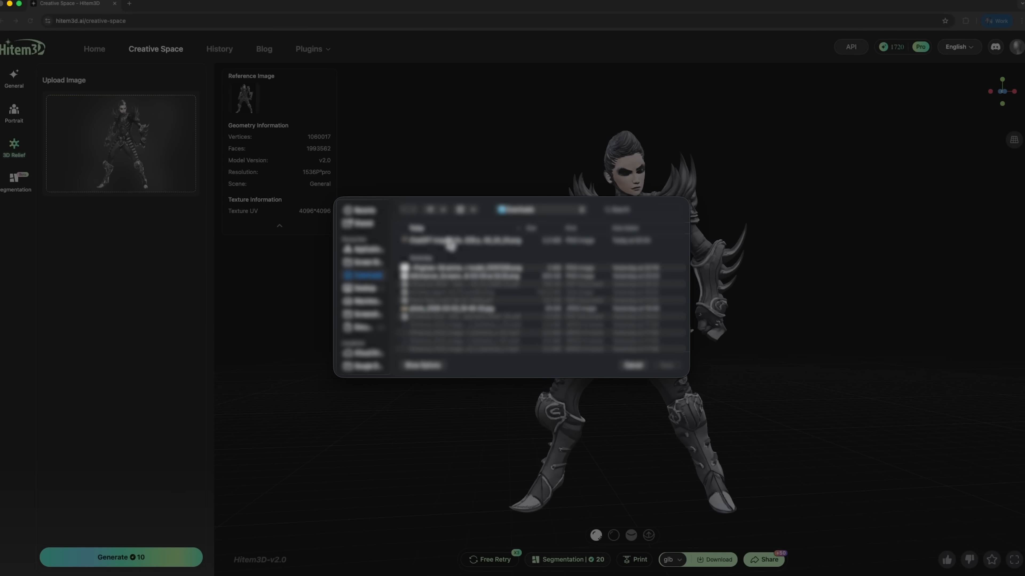
click(449, 244)
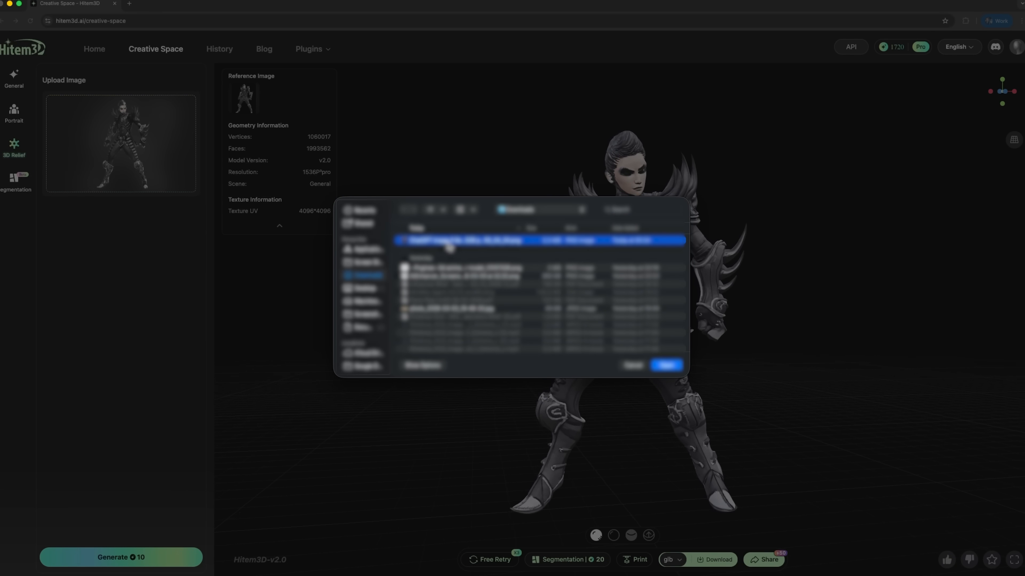
double_click(449, 243)
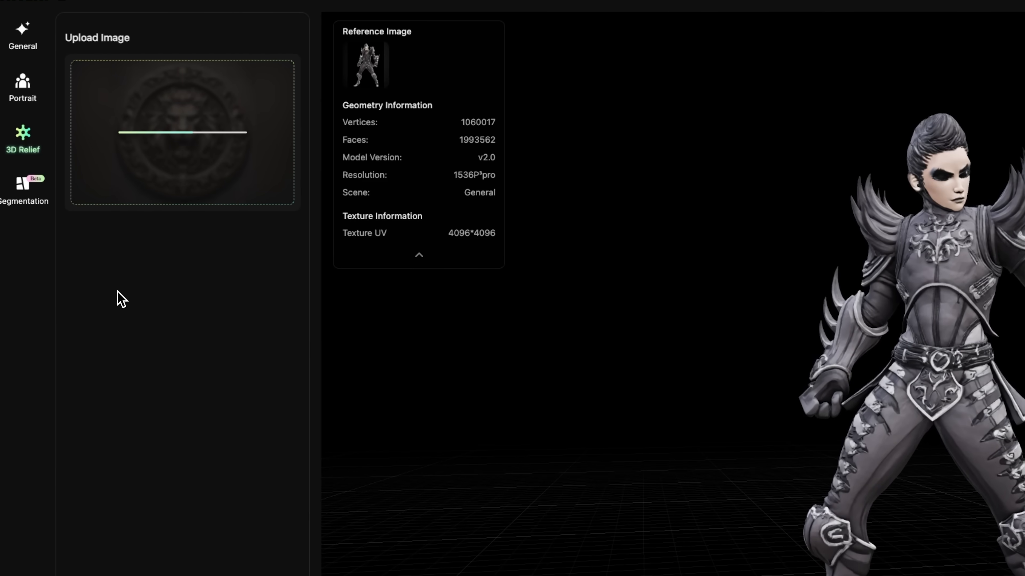
click(234, 541)
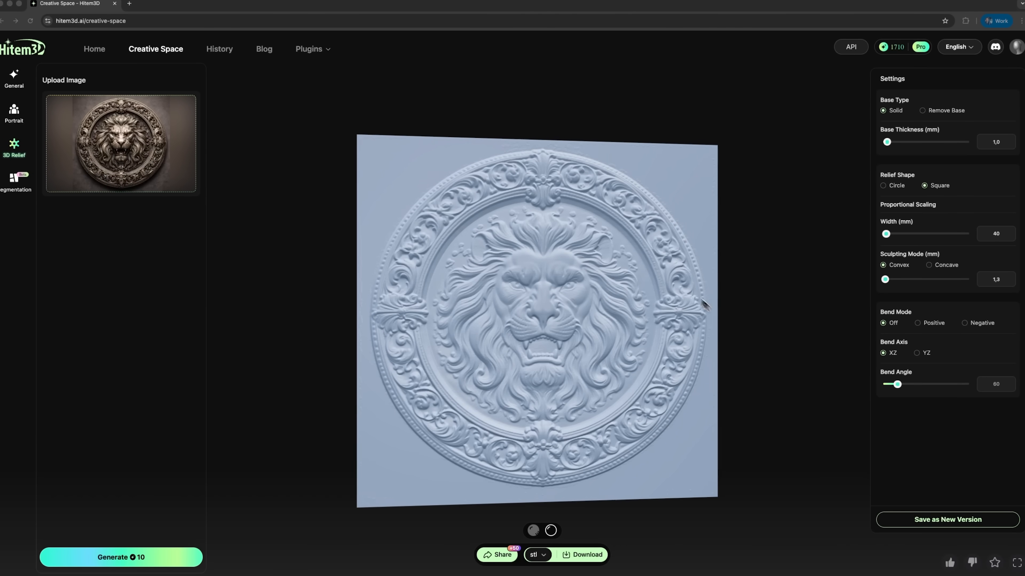
Inspect the generated lion relief from different angles and open the site's Blender plugin page.
drag(613, 292, 590, 314)
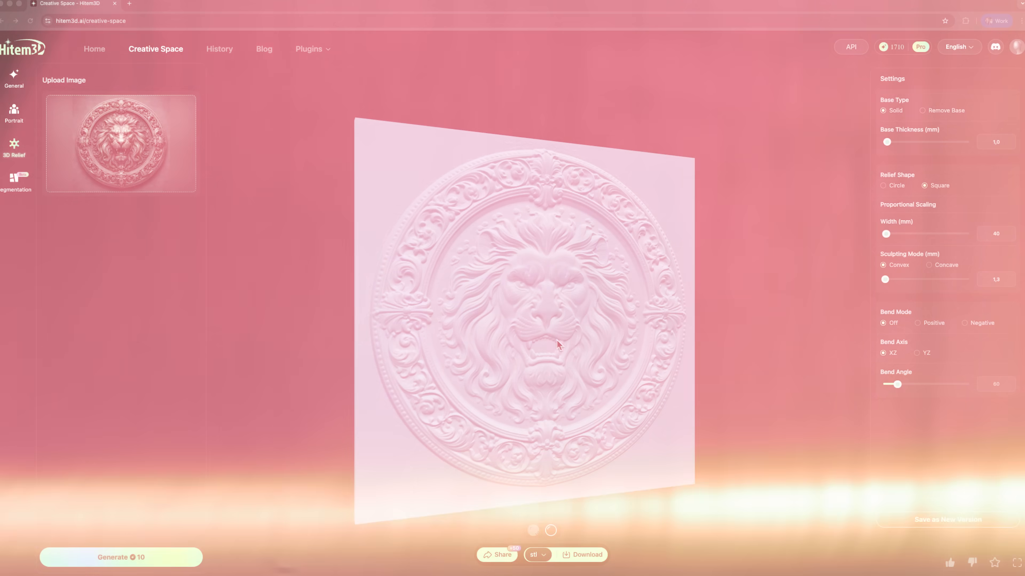
drag(426, 402, 407, 417)
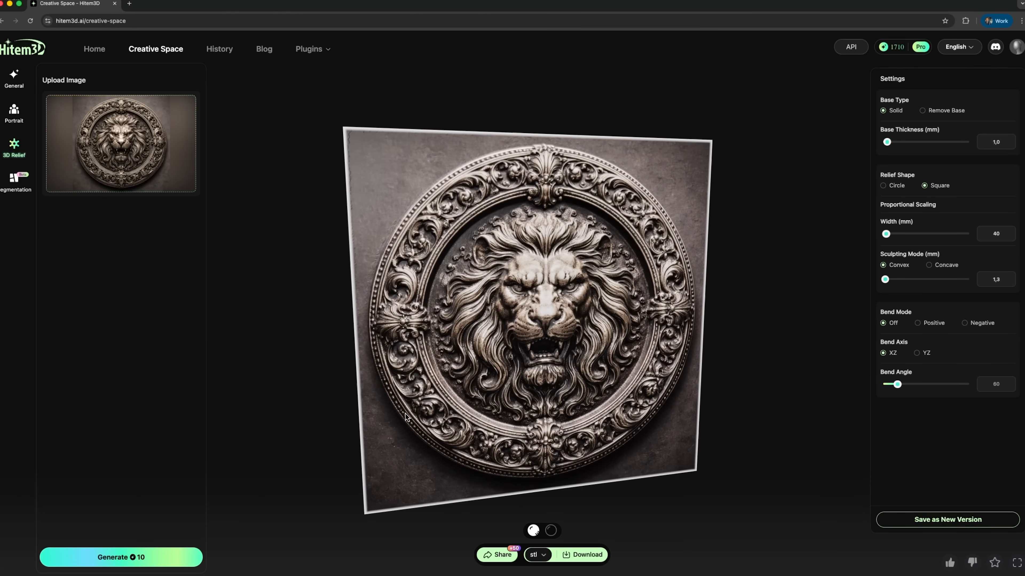
mouse_move(310, 49)
click(318, 70)
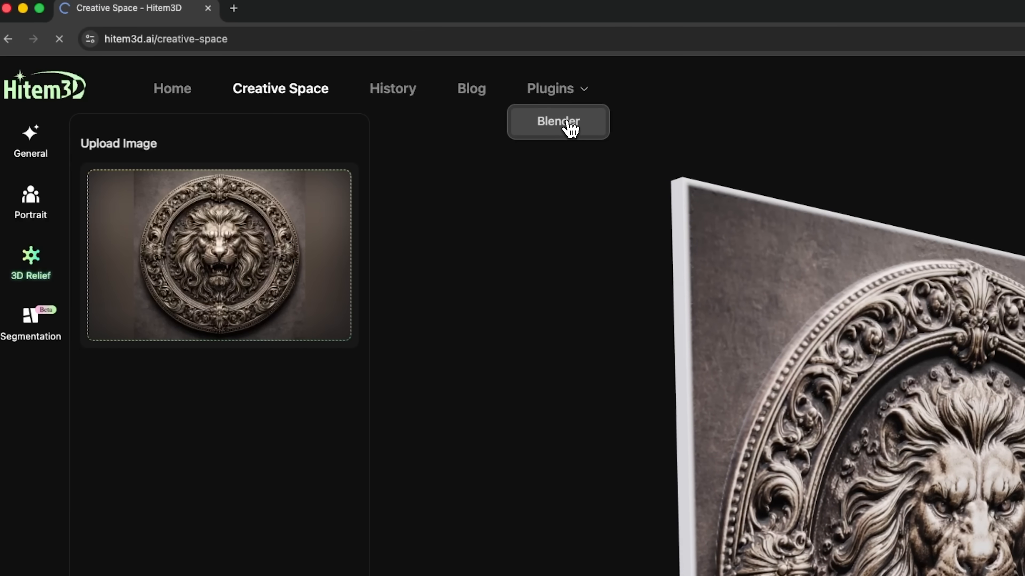